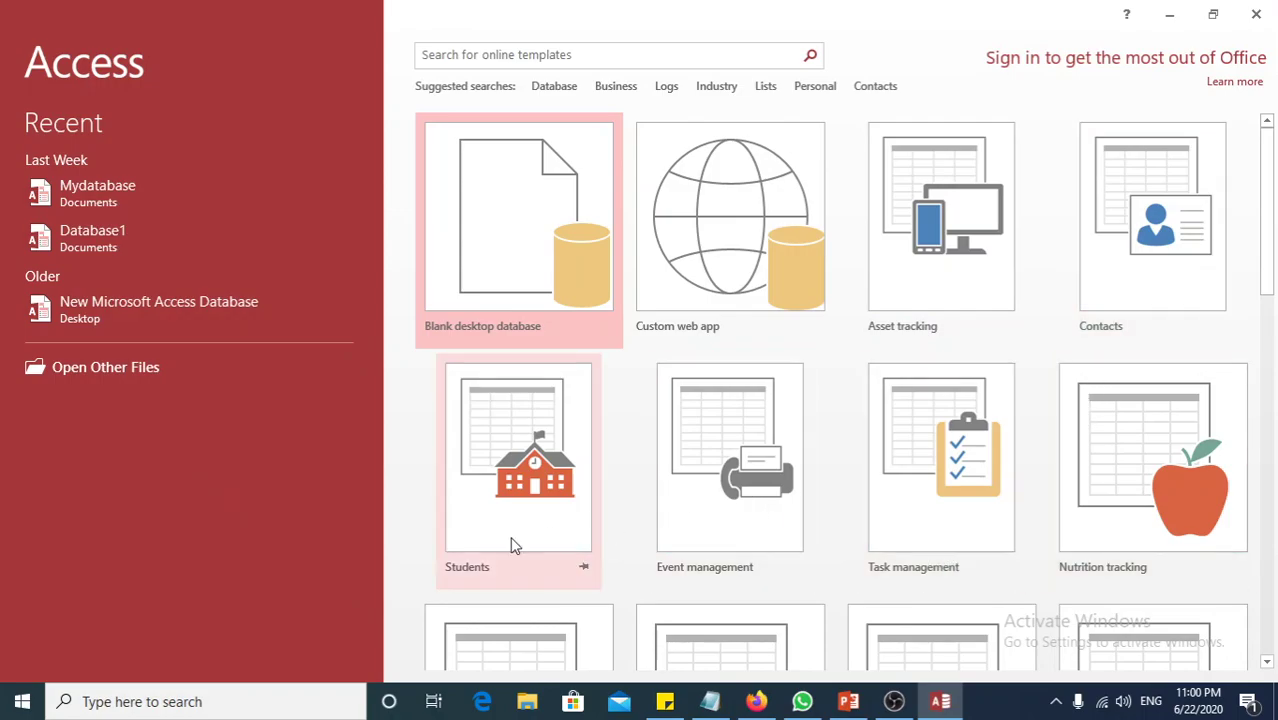
# Look through the available database templates on the start screen, from Blank desktop database to Marketing project management
pyautogui.scroll(-2, 1157, 540)
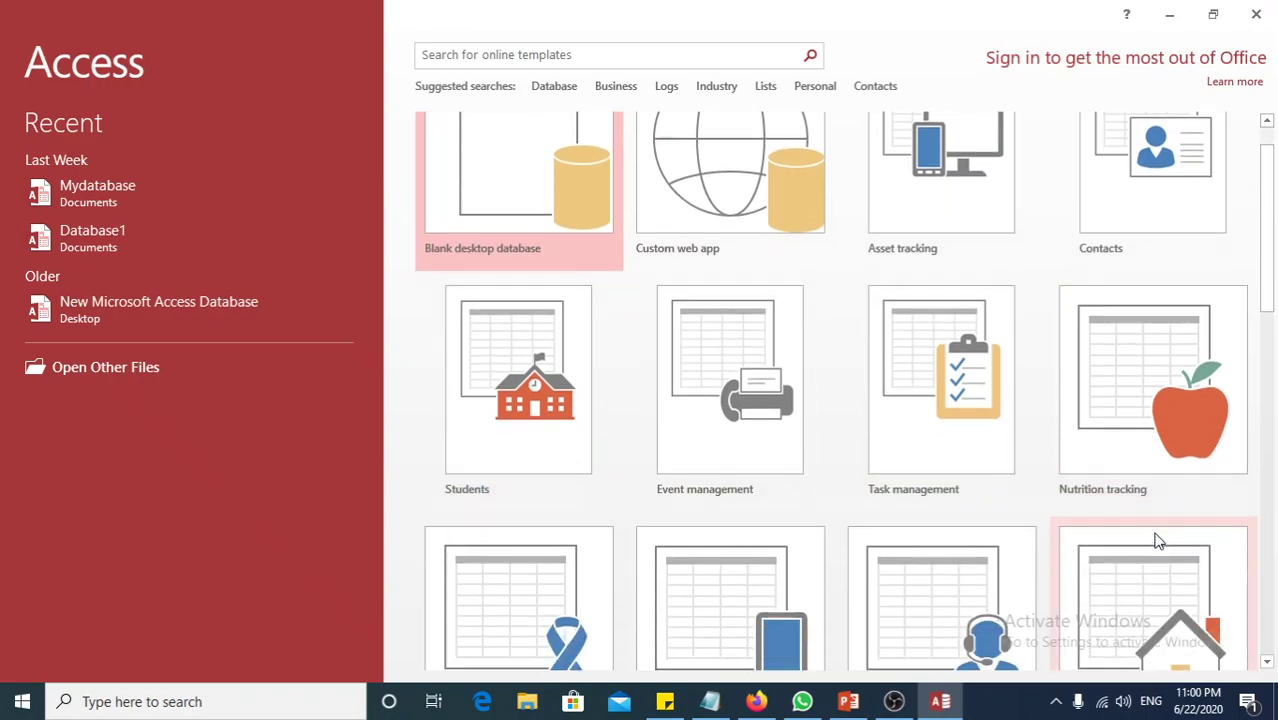
pyautogui.scroll(-2, 513, 616)
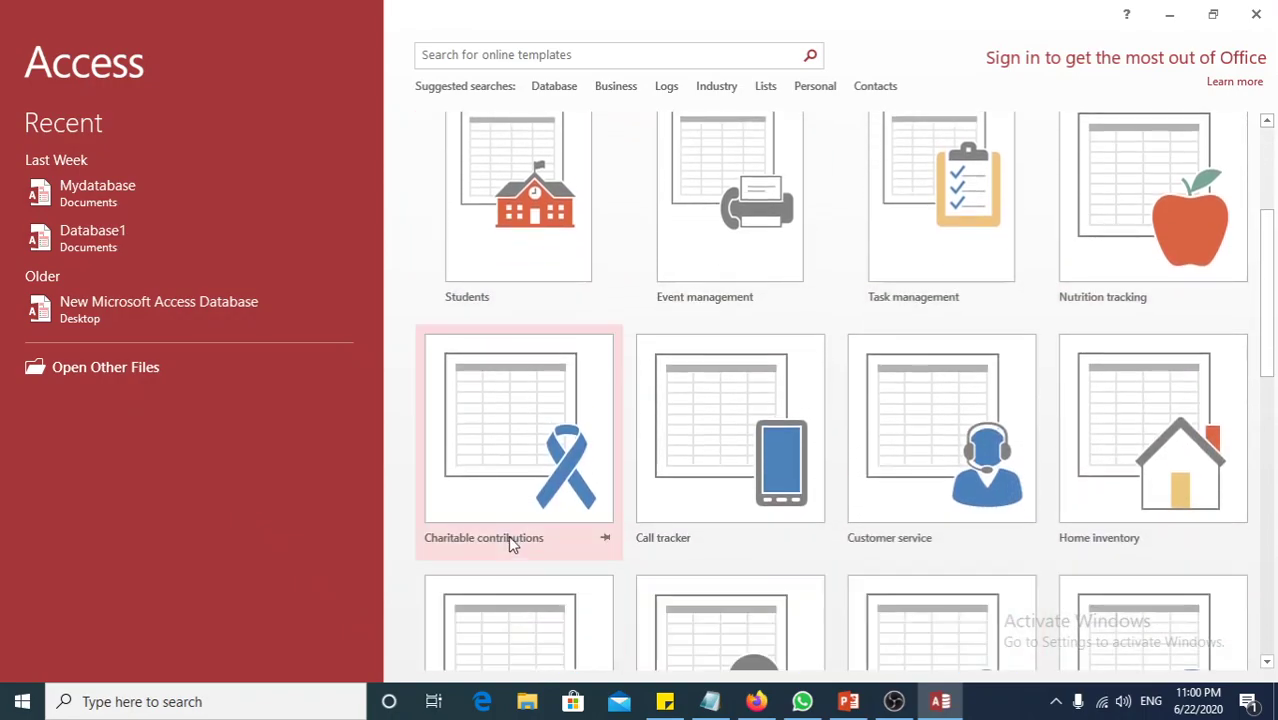
pyautogui.scroll(-2, 508, 535)
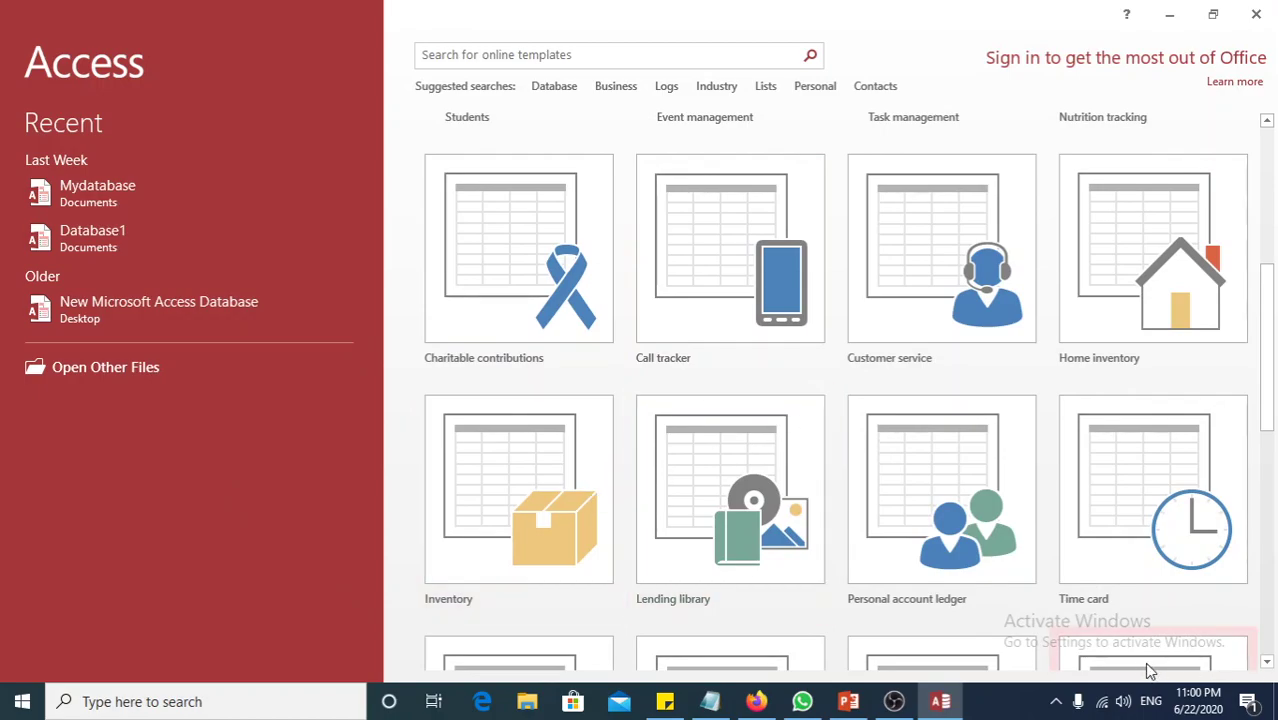
pyautogui.scroll(-2, 1140, 665)
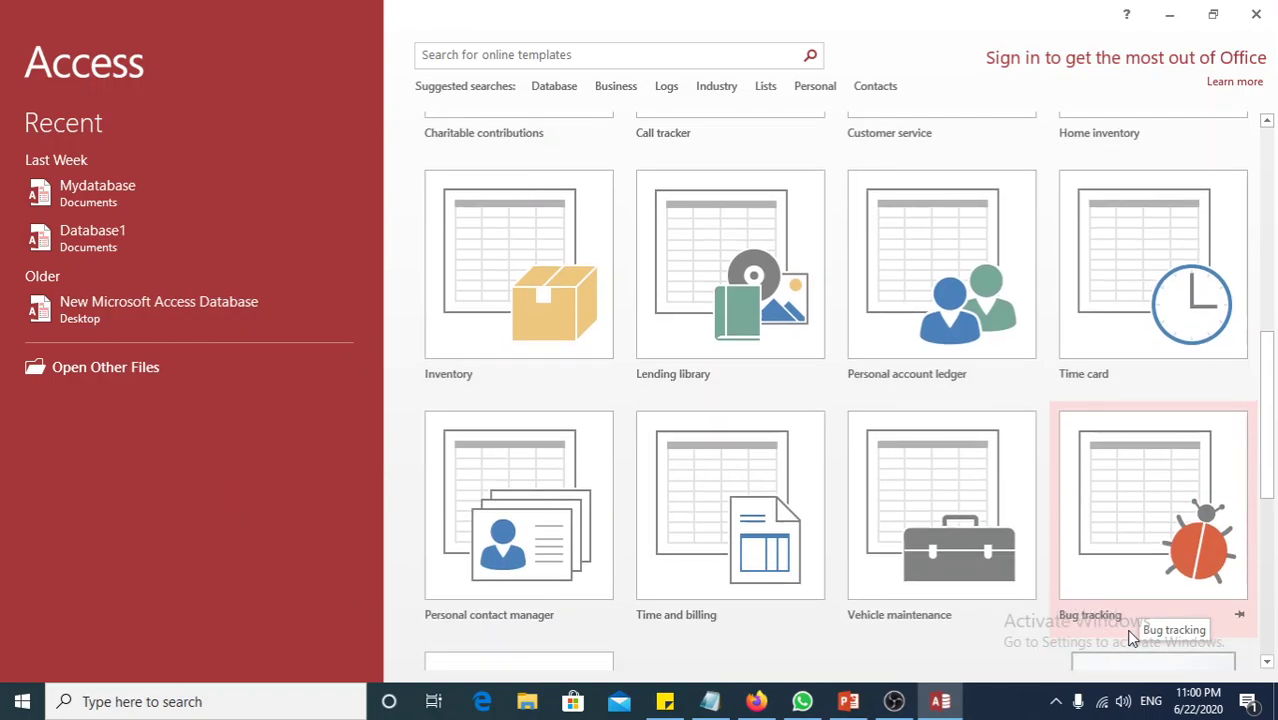
pyautogui.scroll(-2, 956, 570)
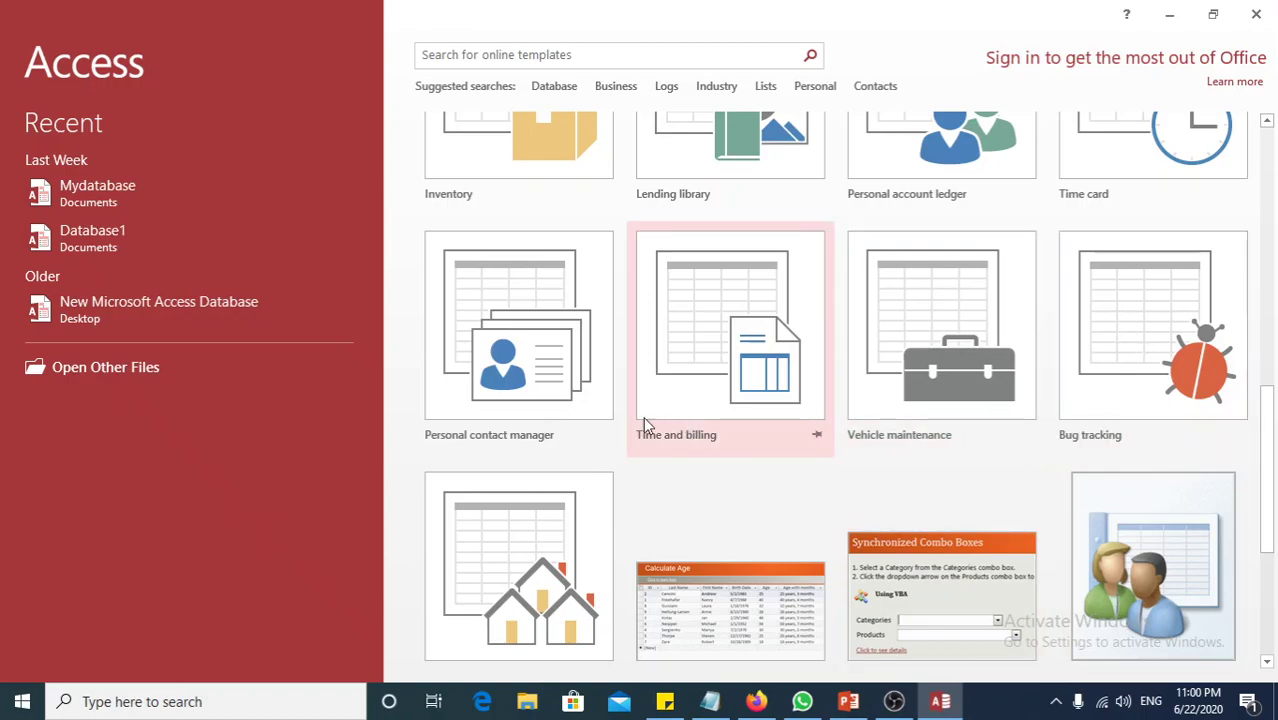
pyautogui.scroll(-2, 578, 616)
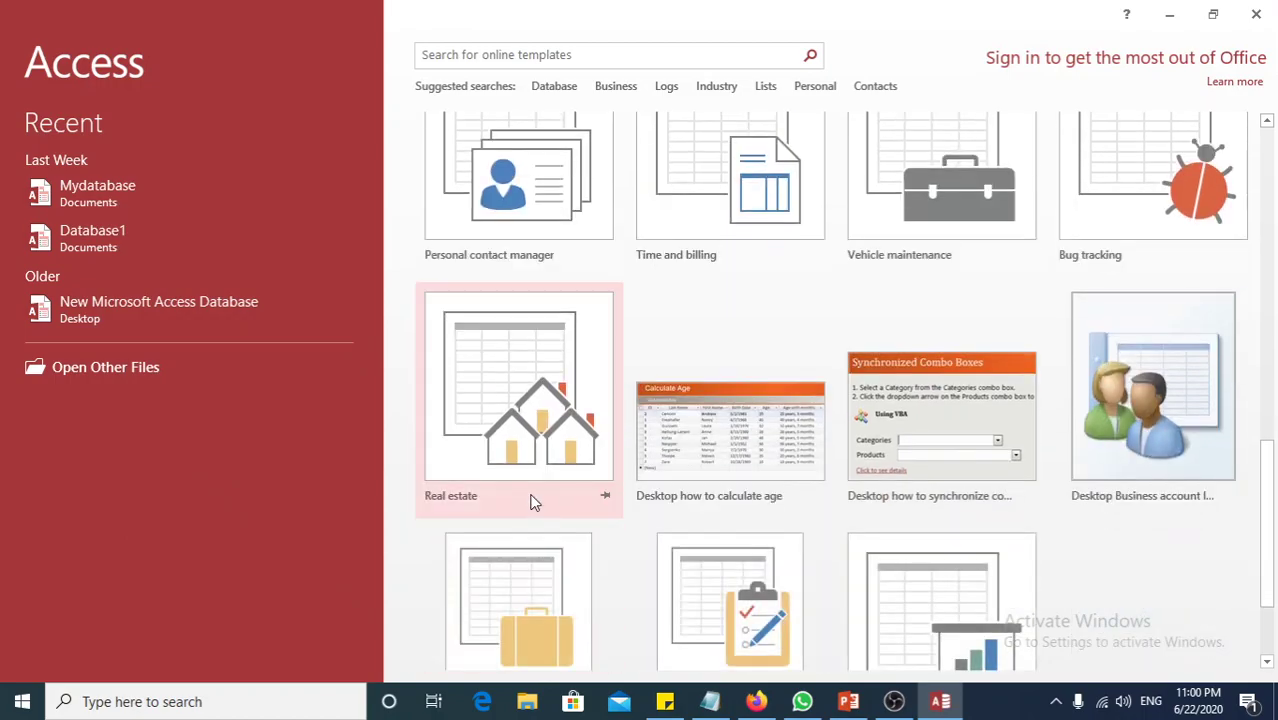
pyautogui.scroll(-1, 533, 499)
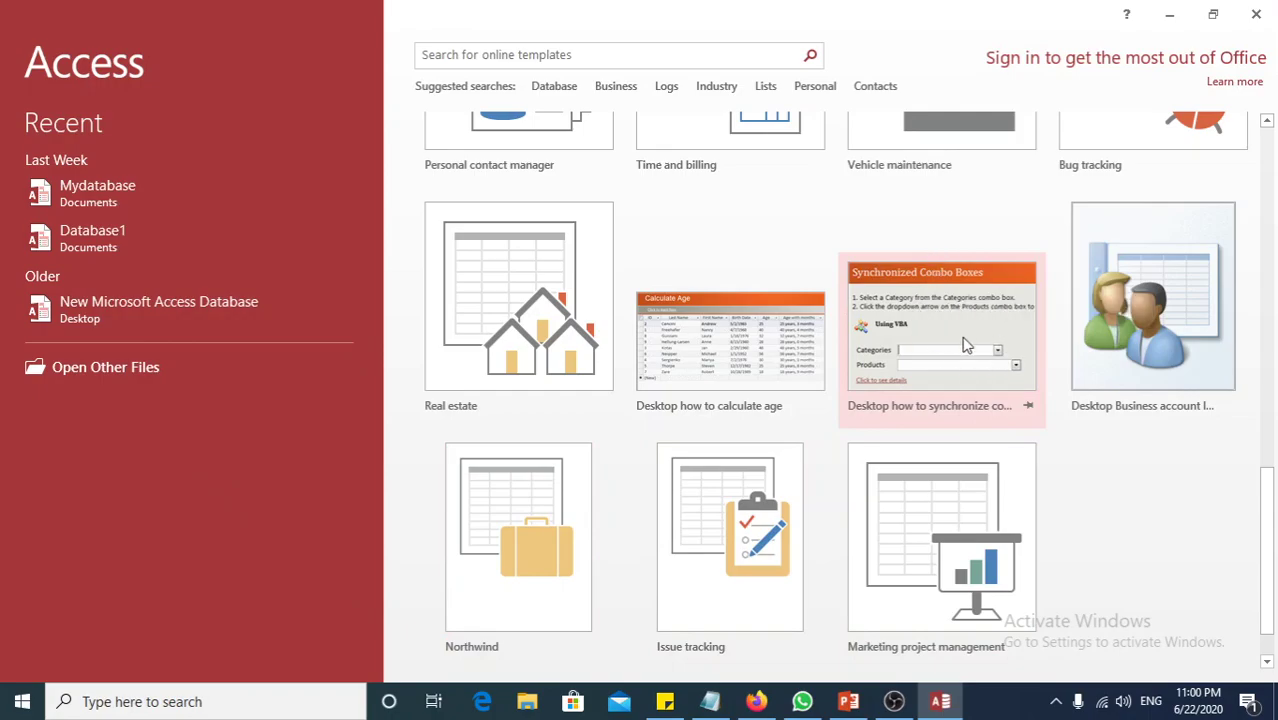
pyautogui.scroll(10, 963, 345)
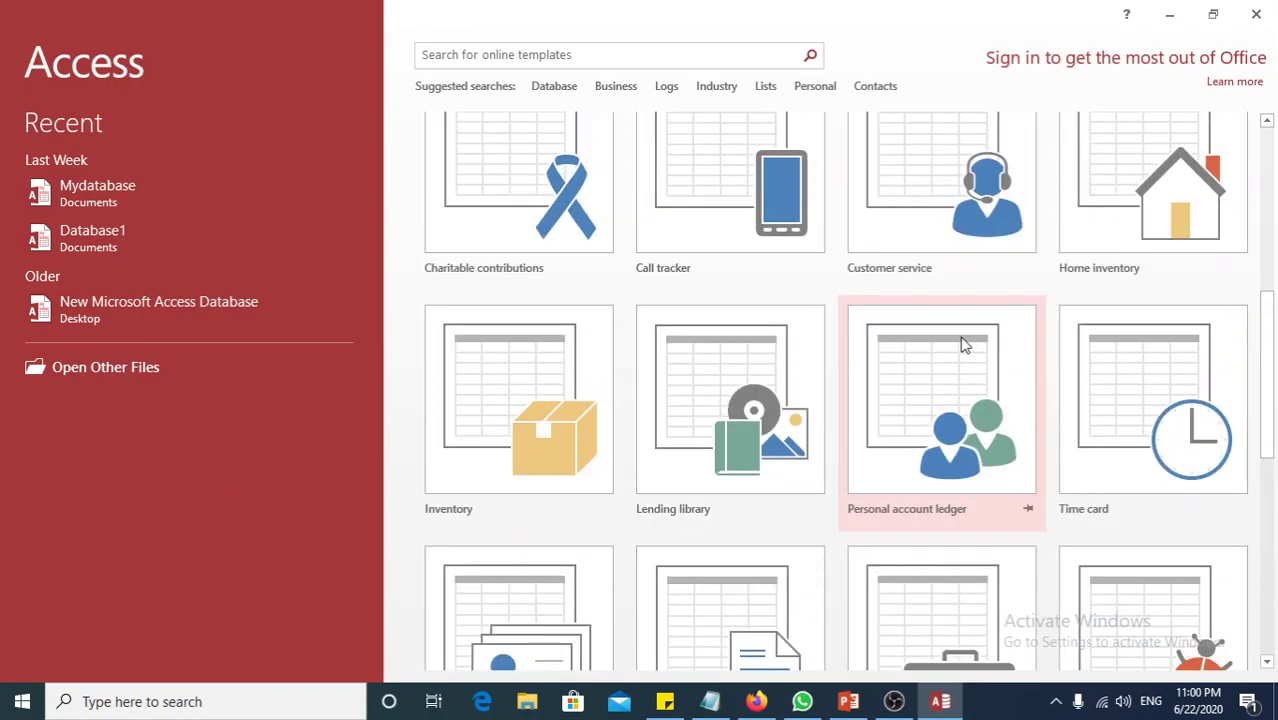
pyautogui.scroll(3, 959, 345)
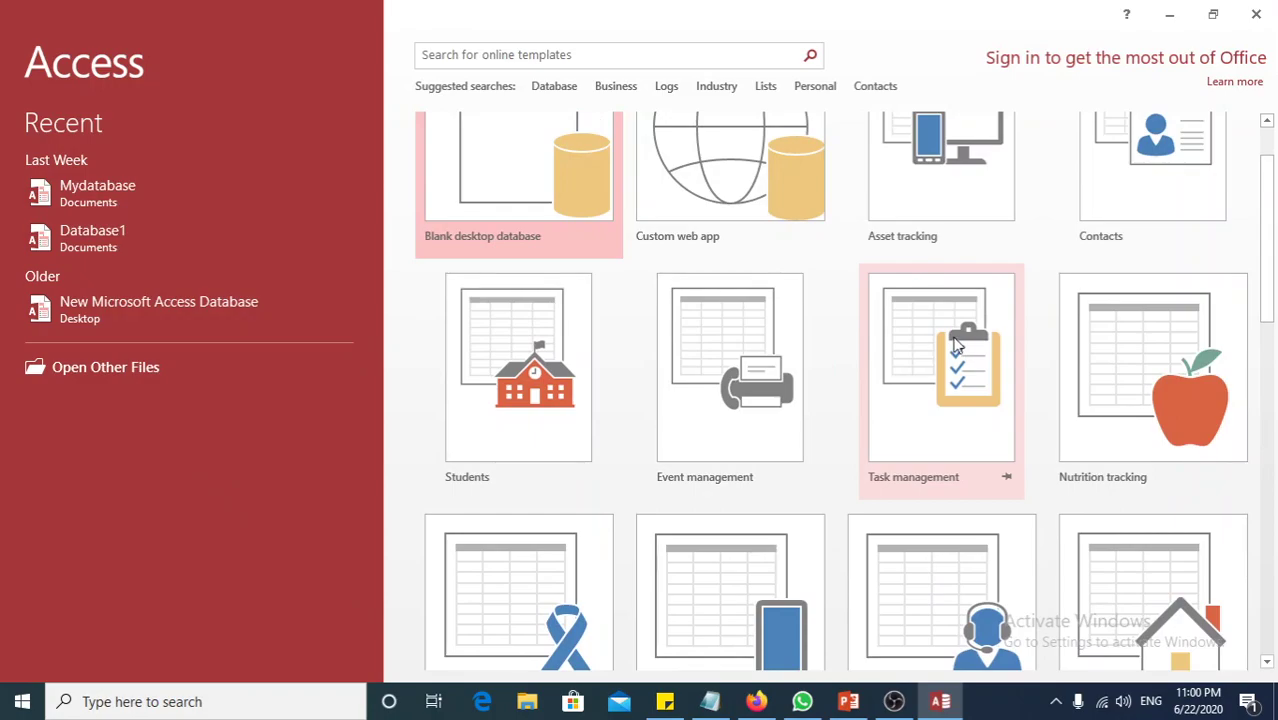
pyautogui.scroll(1, 952, 330)
pyautogui.scroll(1, 948, 318)
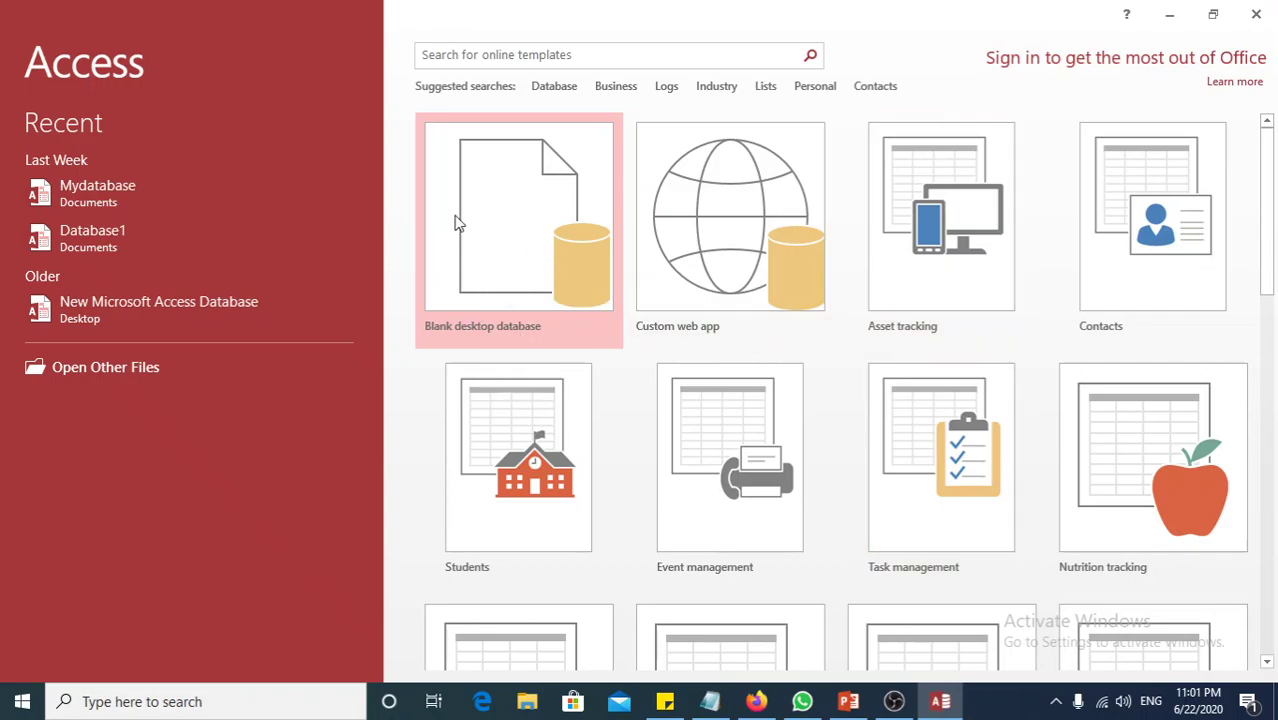
# Create a blank desktop database with the file name Database1 in the Documents folder
pyautogui.click(530, 250)
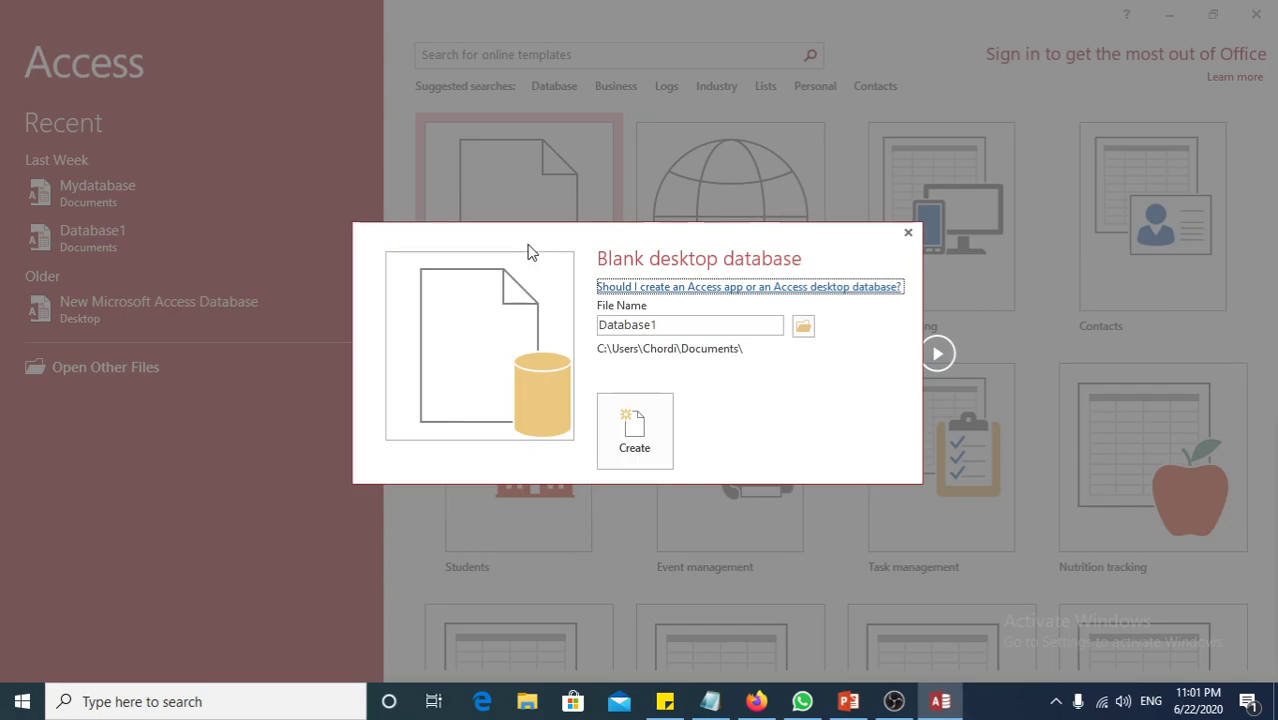
pyautogui.press('Tab')
pyautogui.click(674, 327)
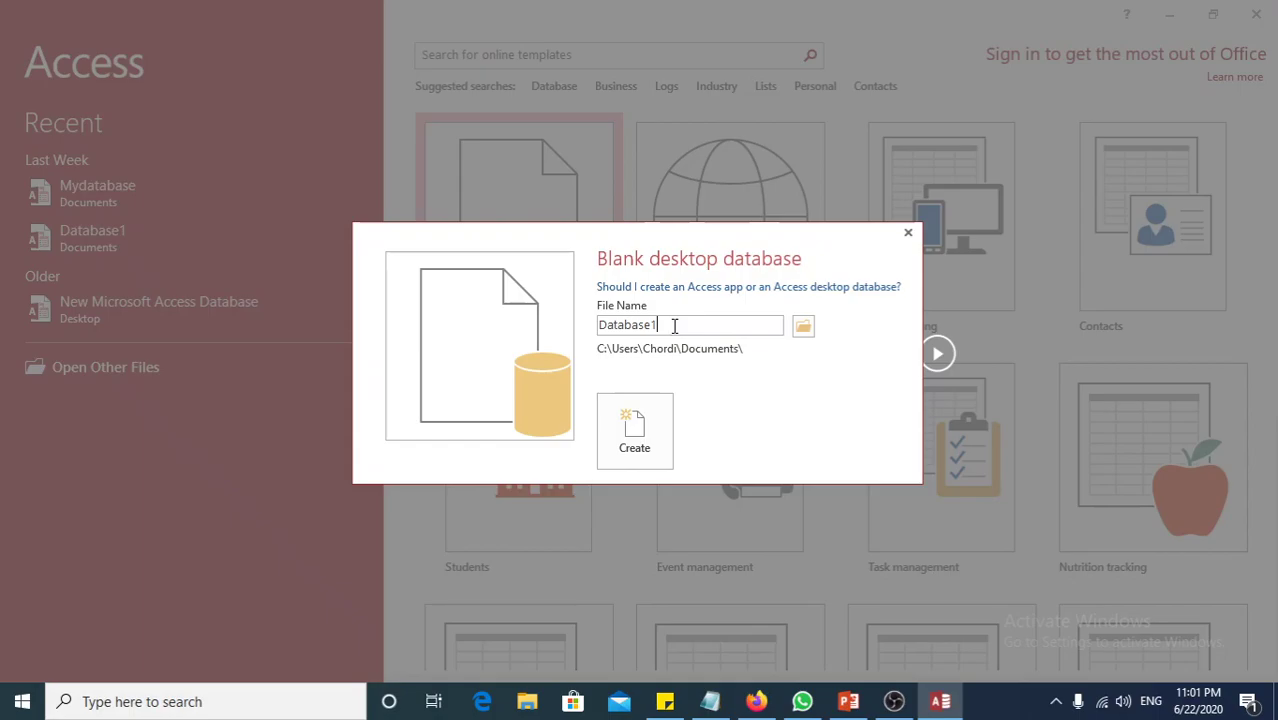
pyautogui.click(650, 428)
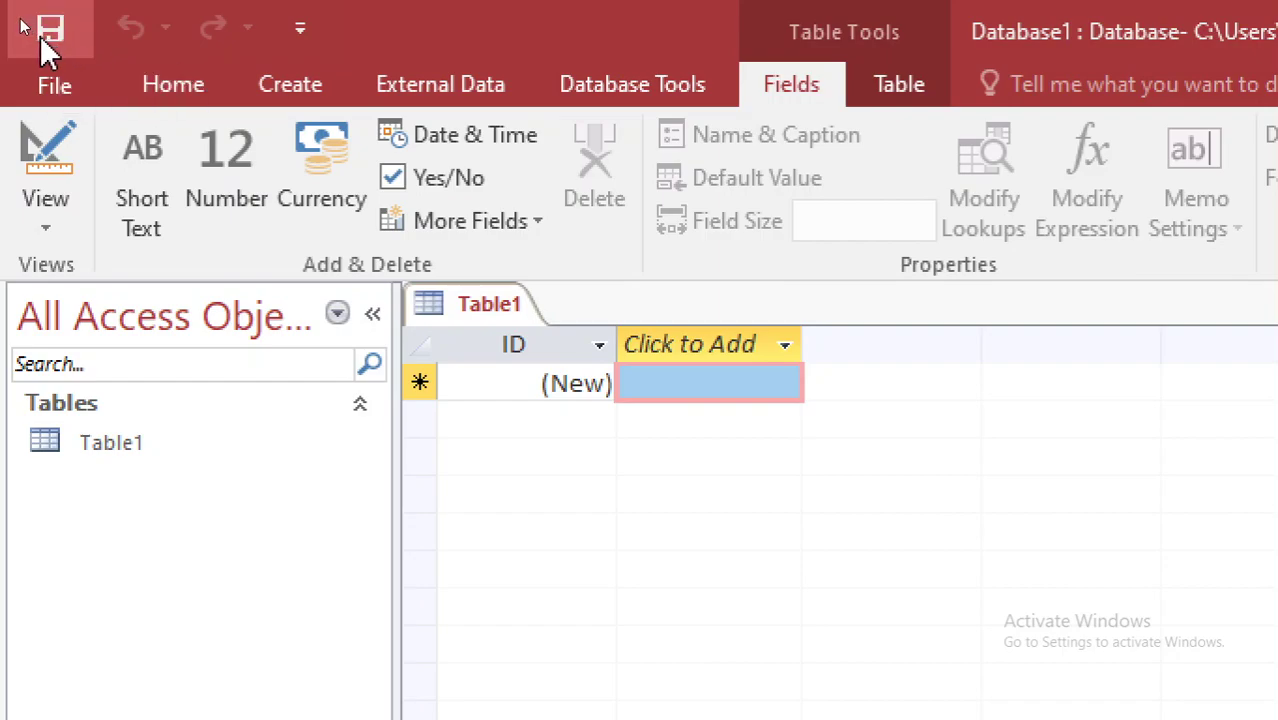
pyautogui.click(300, 30)
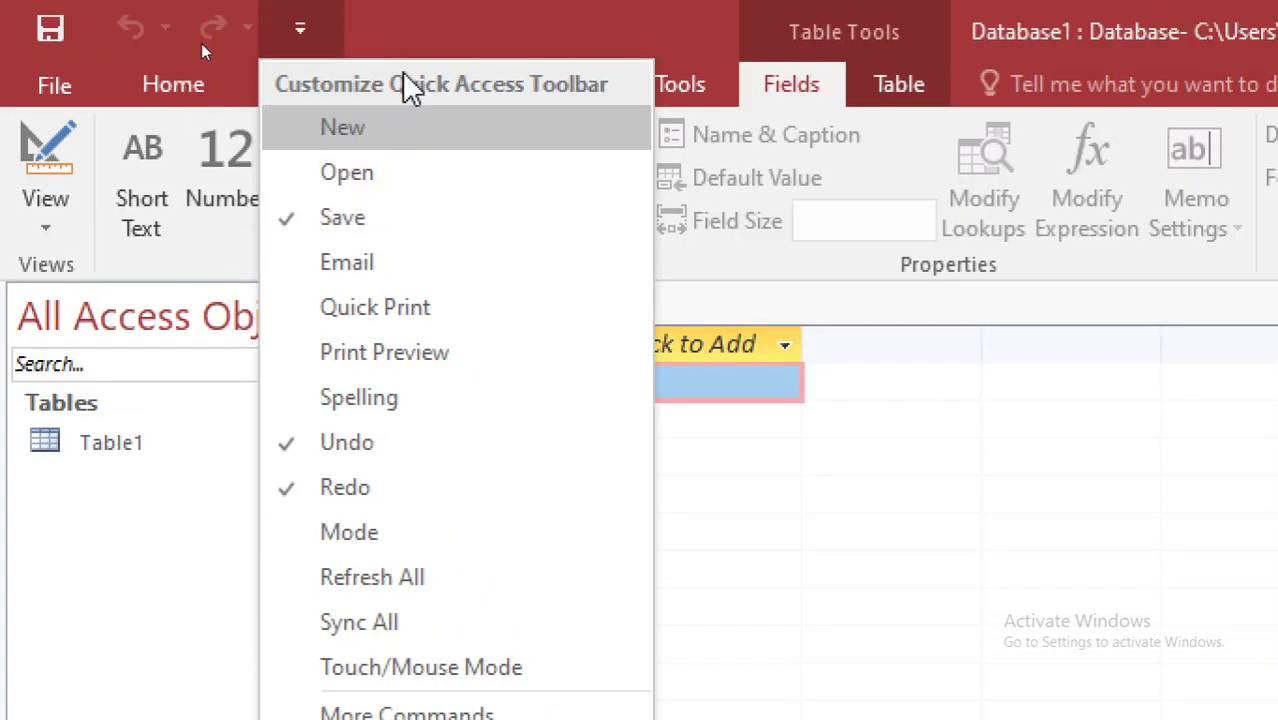
pyautogui.click(975, 486)
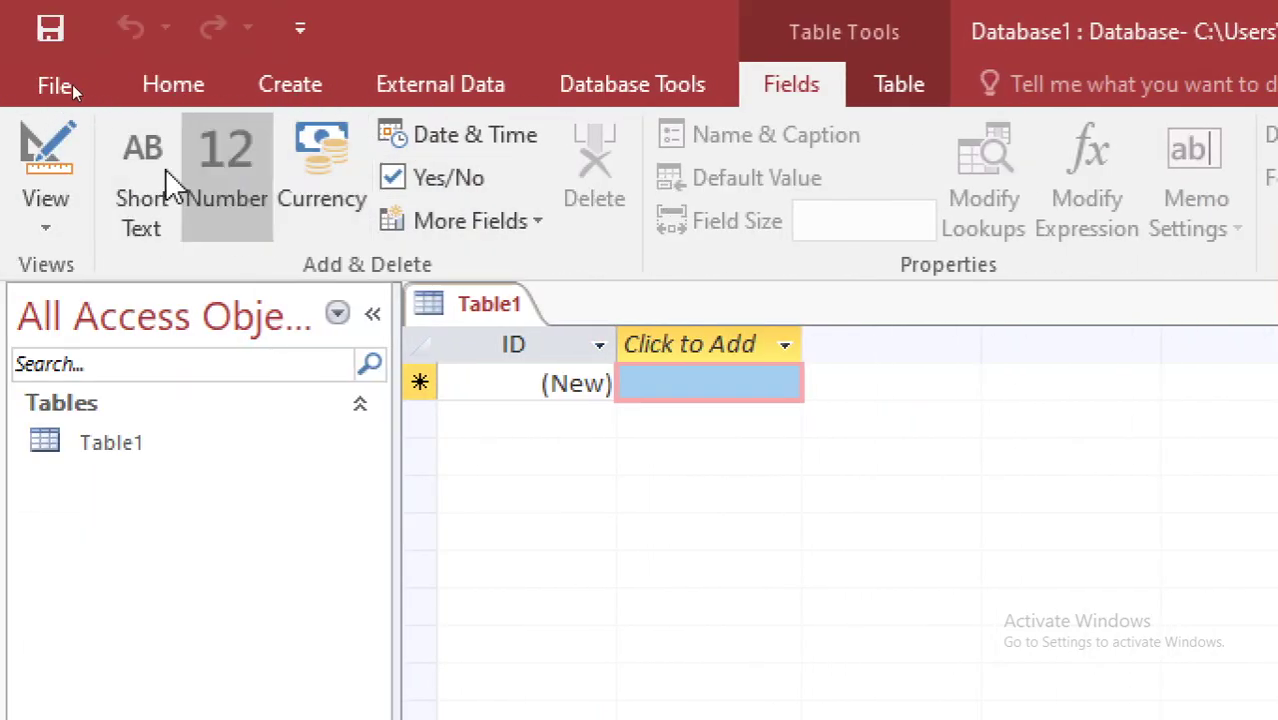
# Show the open table in Datasheet View
pyautogui.click(160, 88)
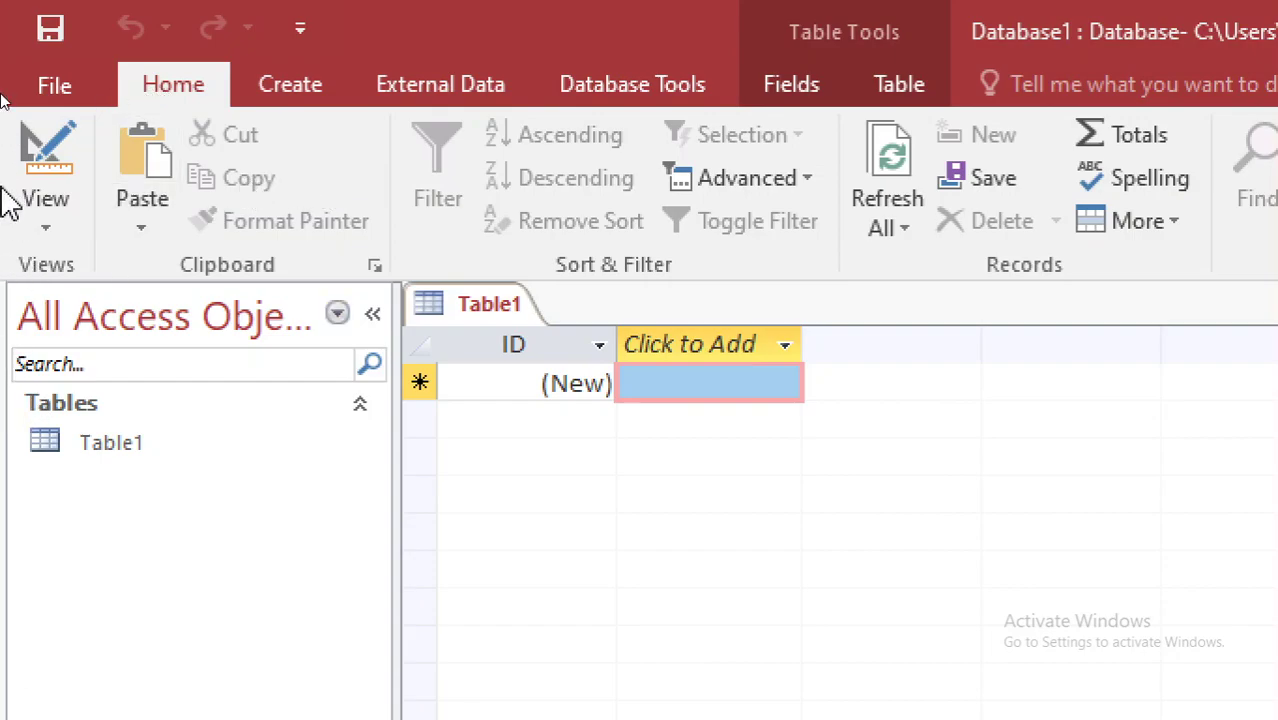
pyautogui.click(41, 230)
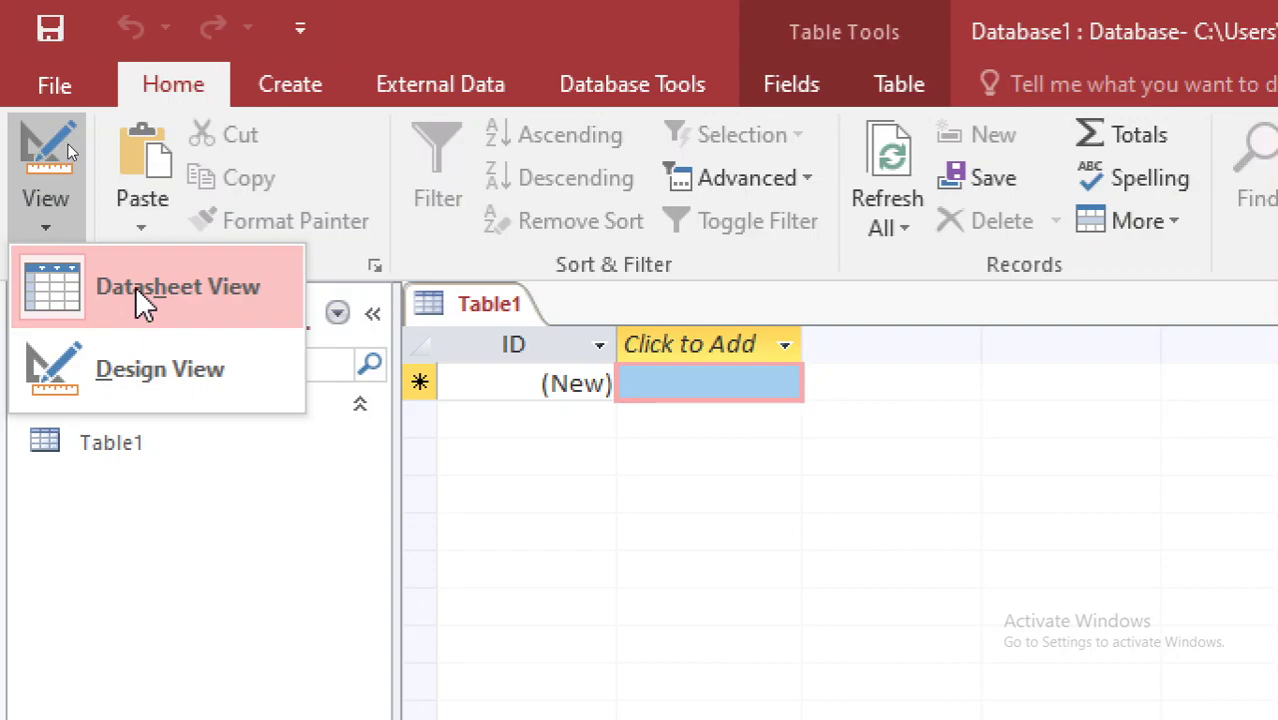
pyautogui.click(163, 282)
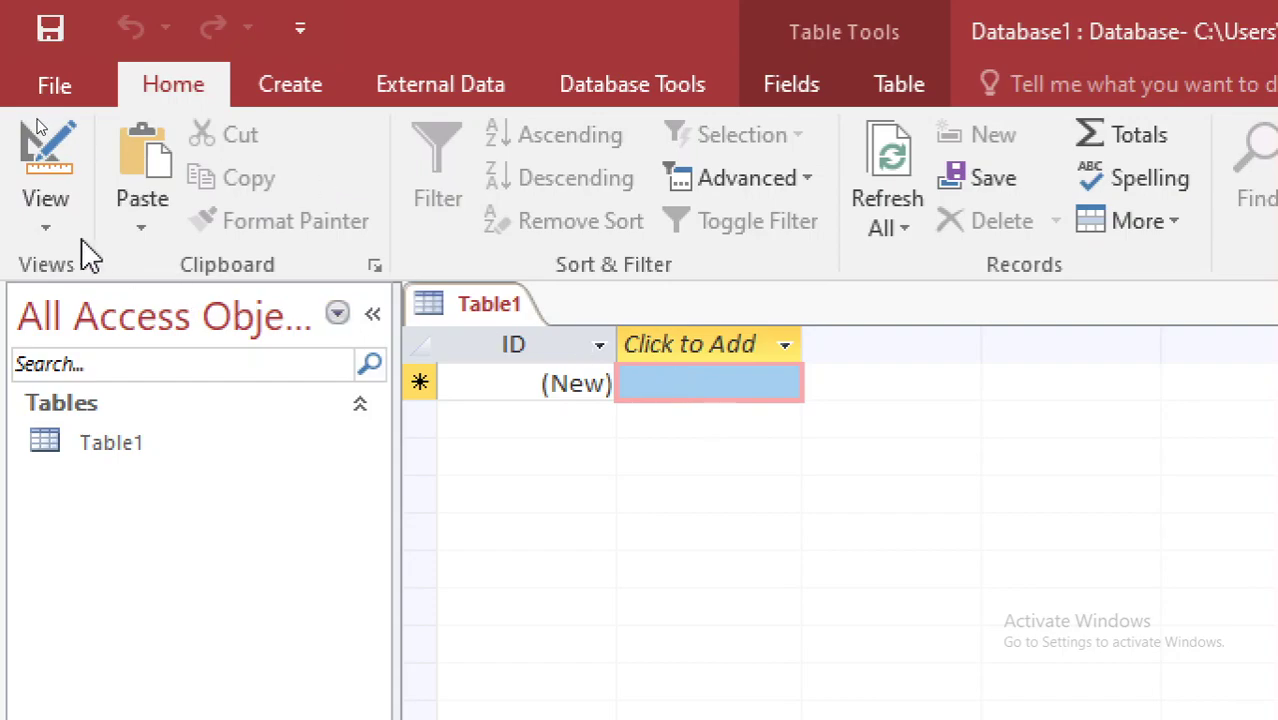
pyautogui.click(45, 215)
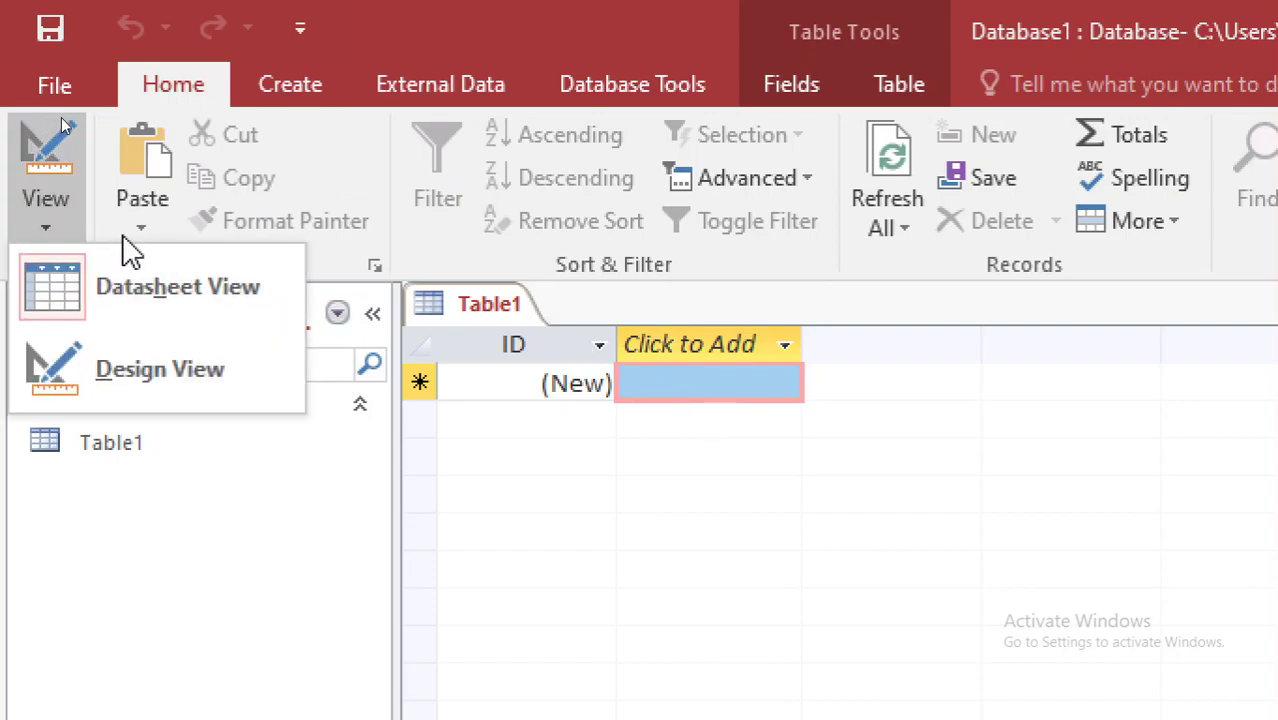
pyautogui.click(144, 292)
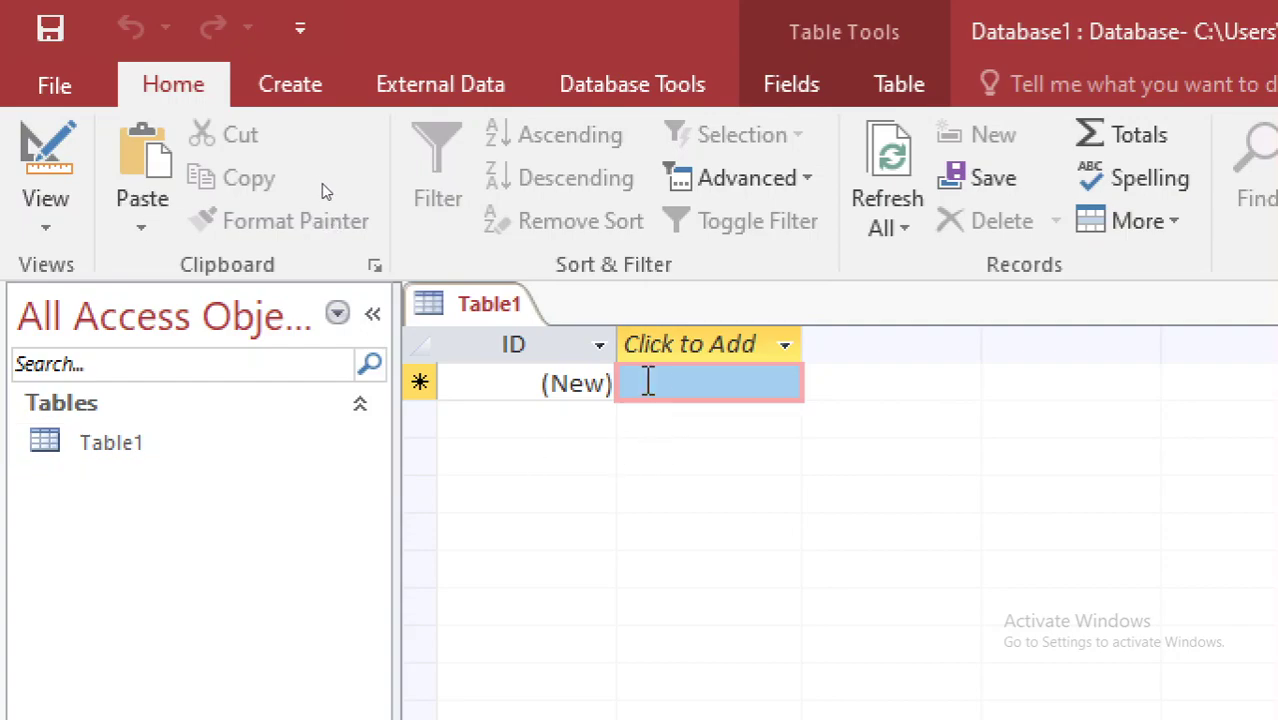
# Switch the new table to Design View, saving it under the name Table1
pyautogui.click(45, 228)
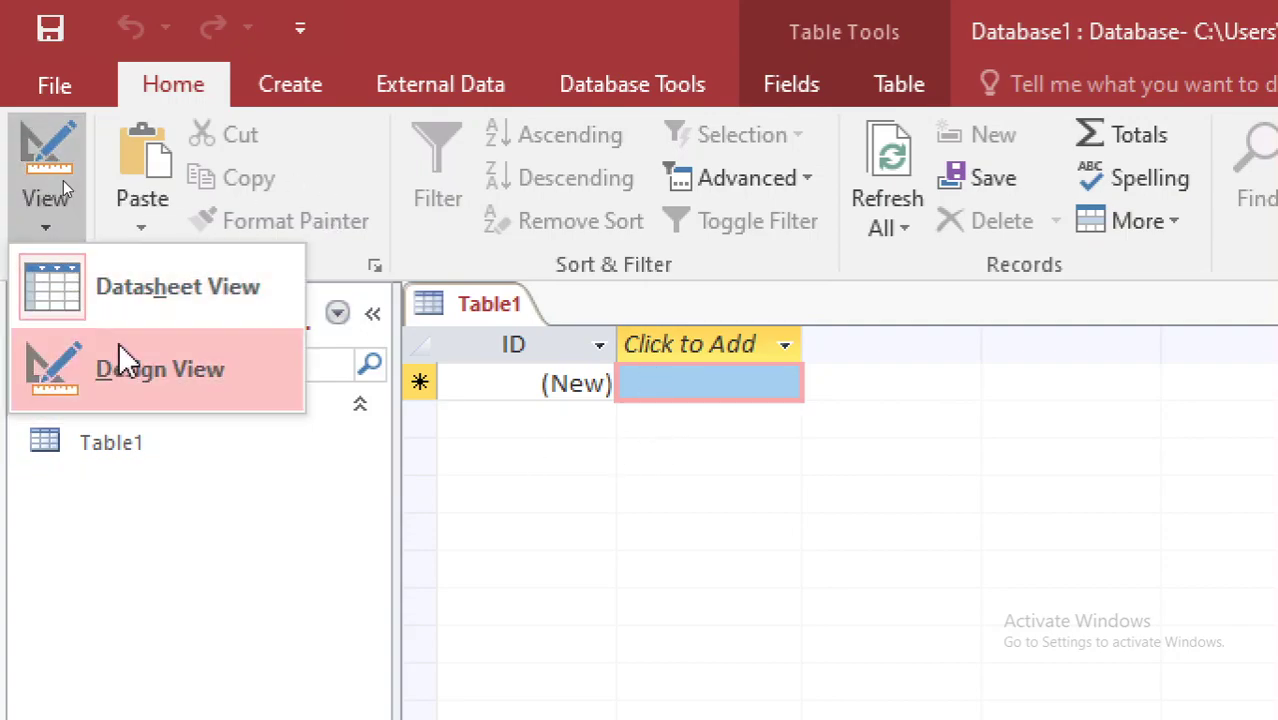
pyautogui.click(138, 380)
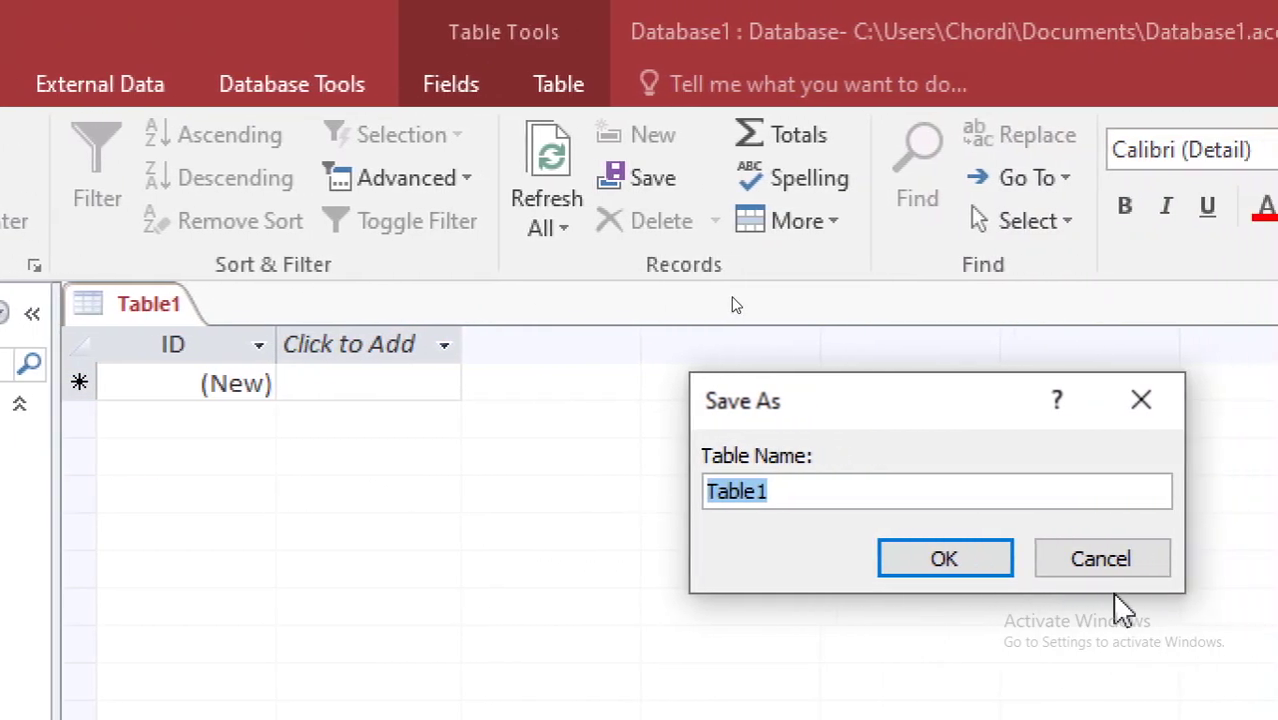
pyautogui.click(1121, 500)
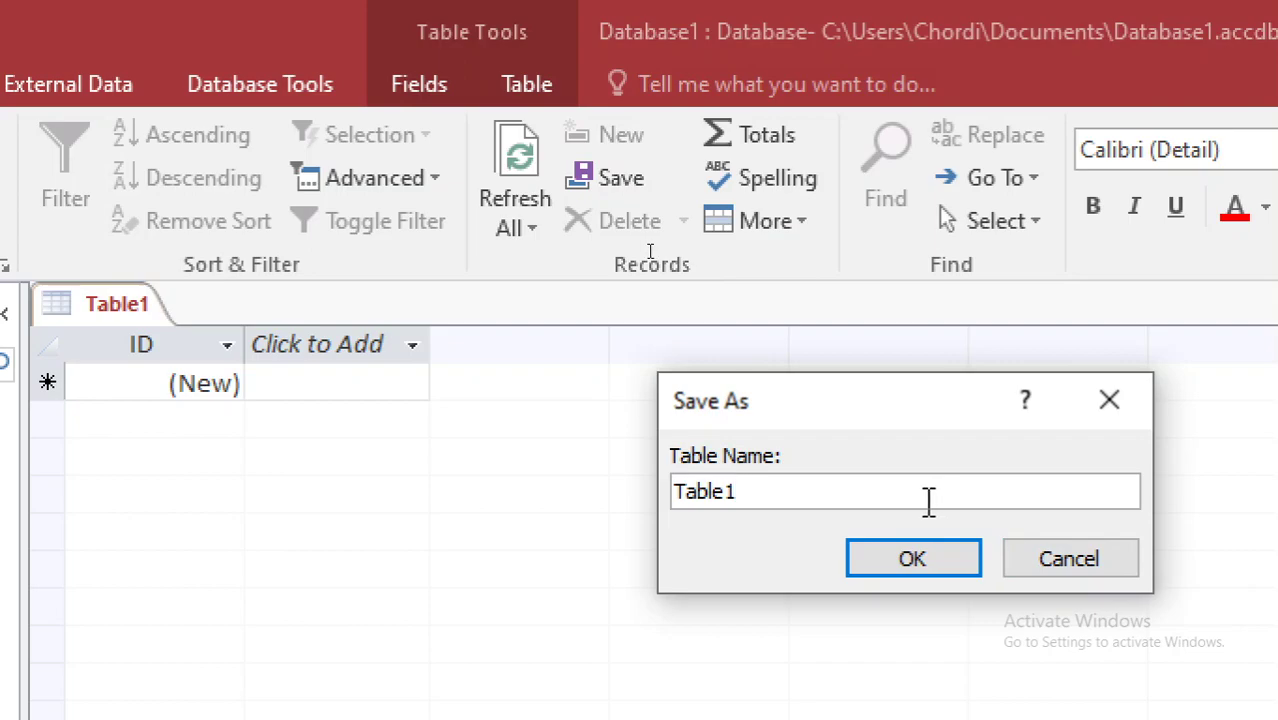
pyautogui.click(929, 563)
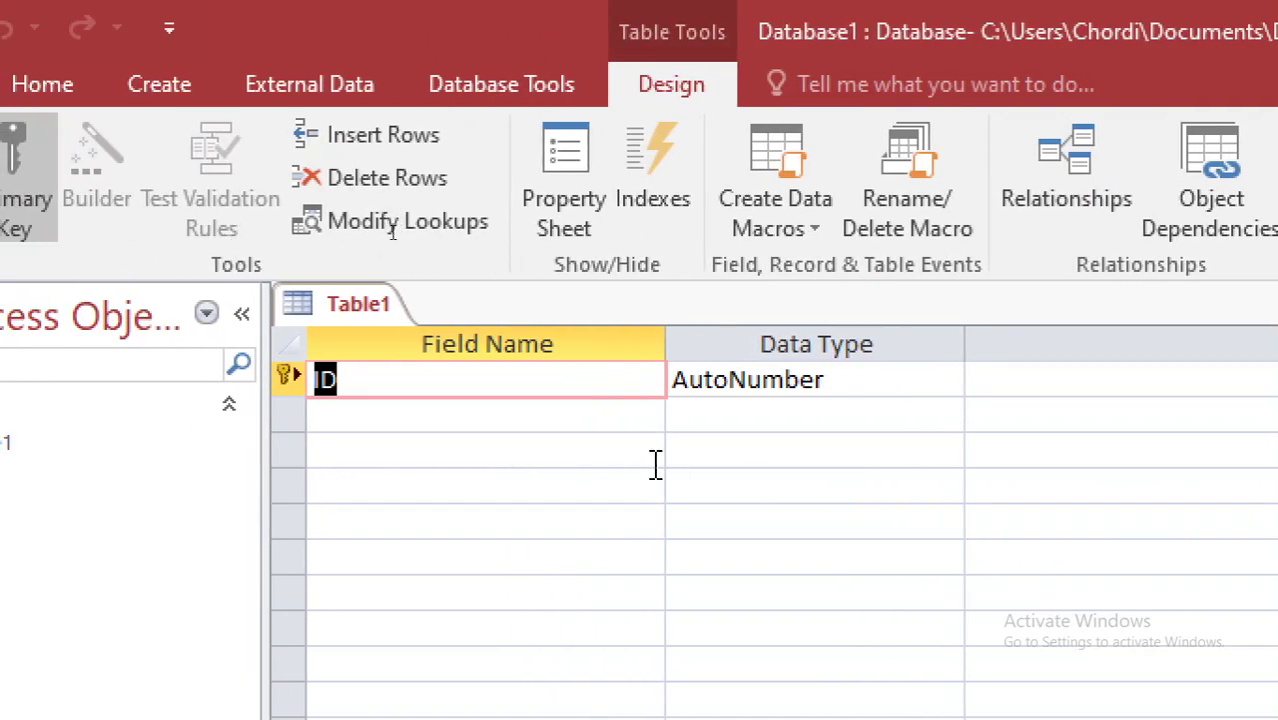
# Examine the ID field's name, data type, description and general field properties in the table design
pyautogui.click(508, 386)
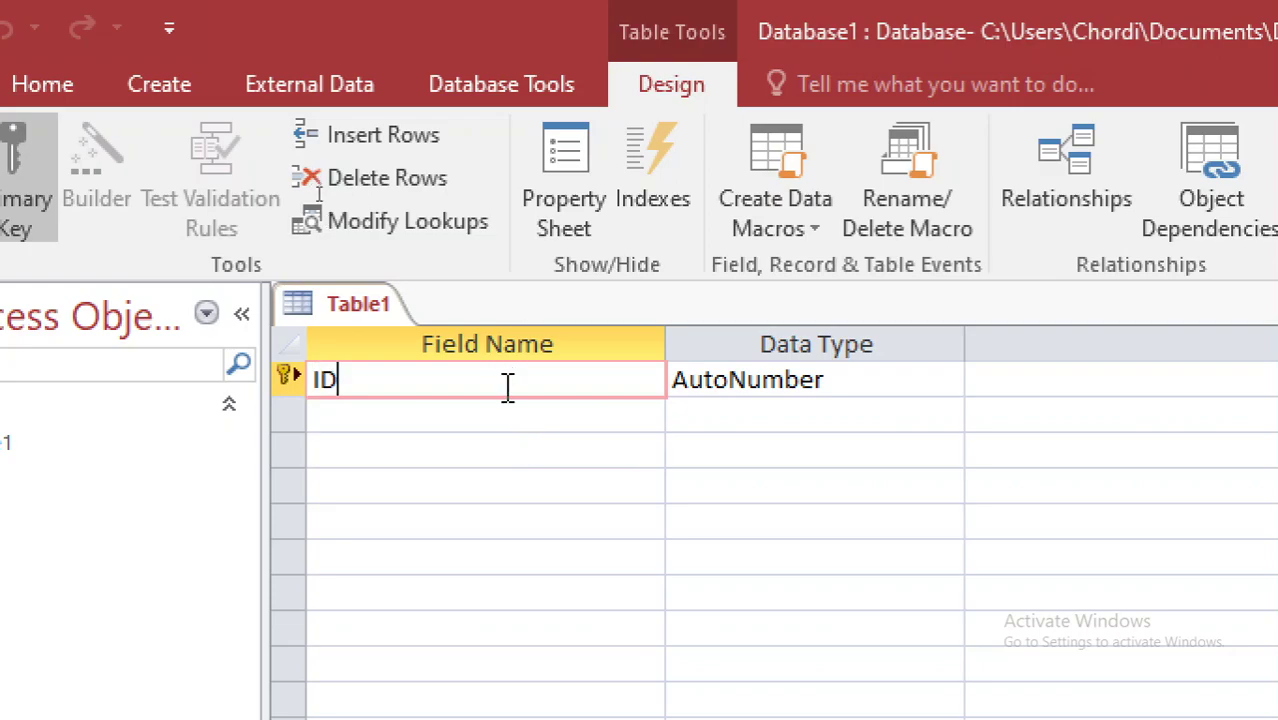
pyautogui.click(858, 395)
pyautogui.click(837, 389)
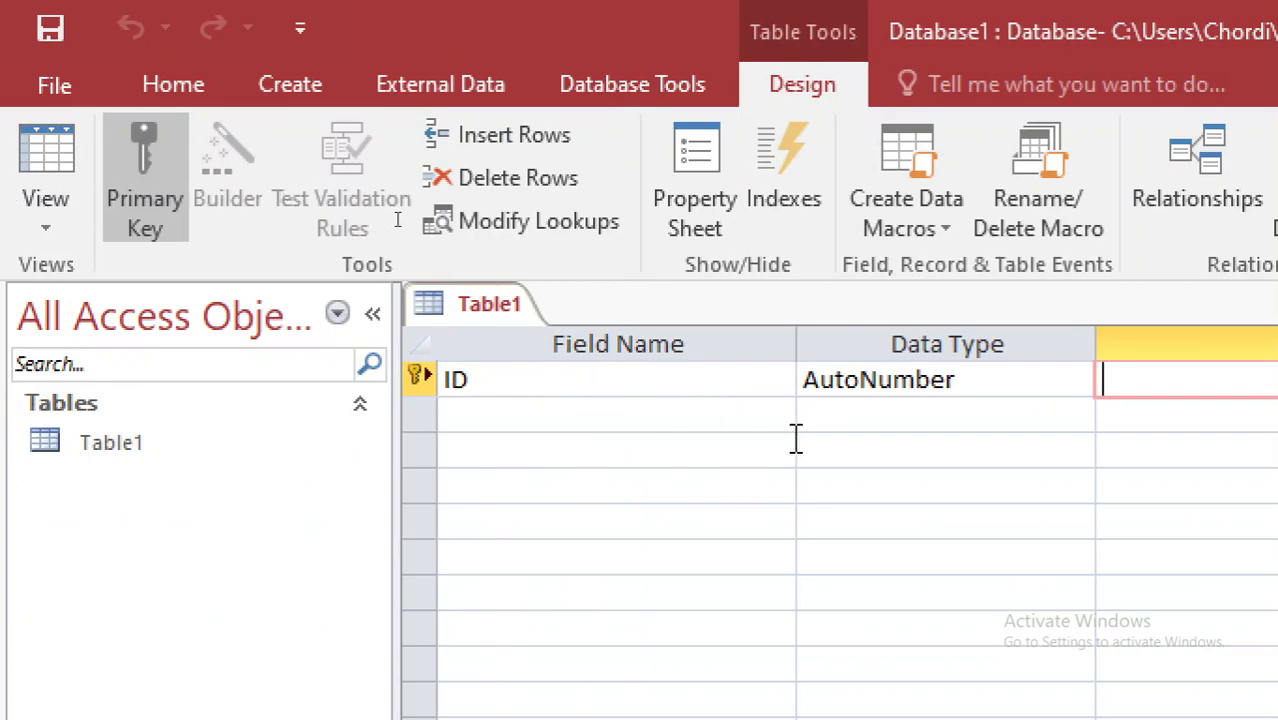
pyautogui.click(966, 390)
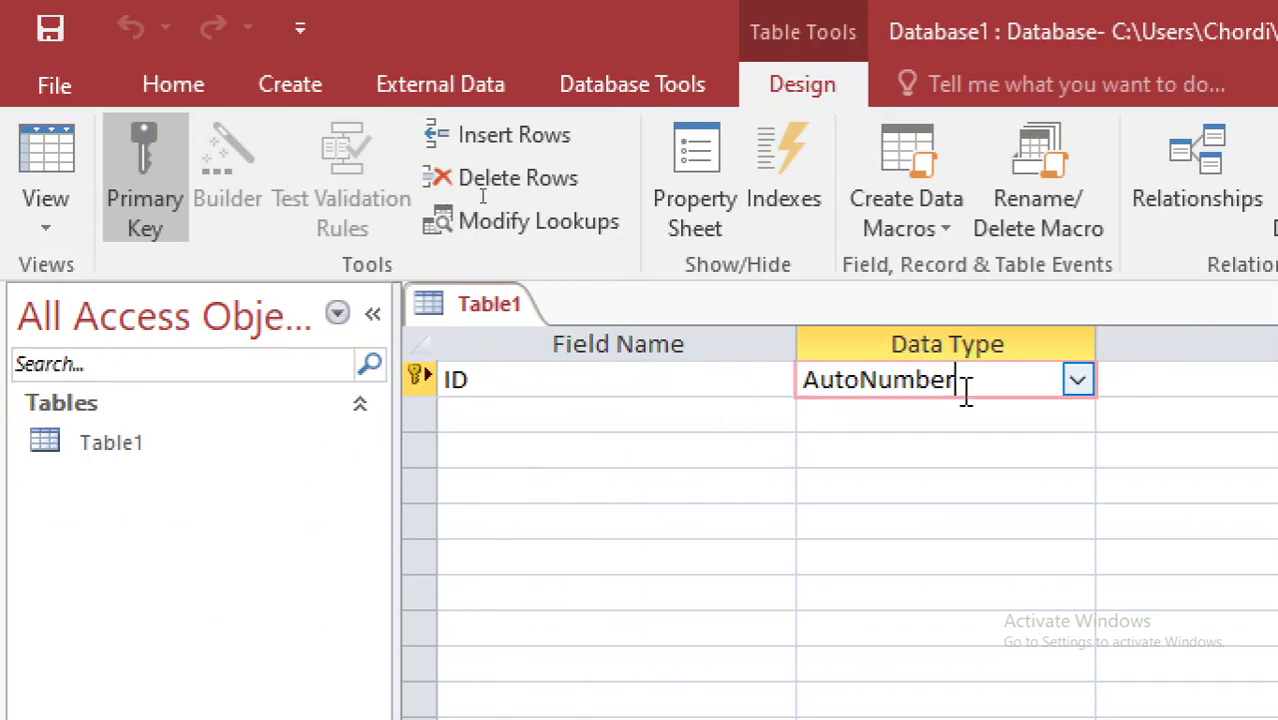
pyautogui.click(693, 382)
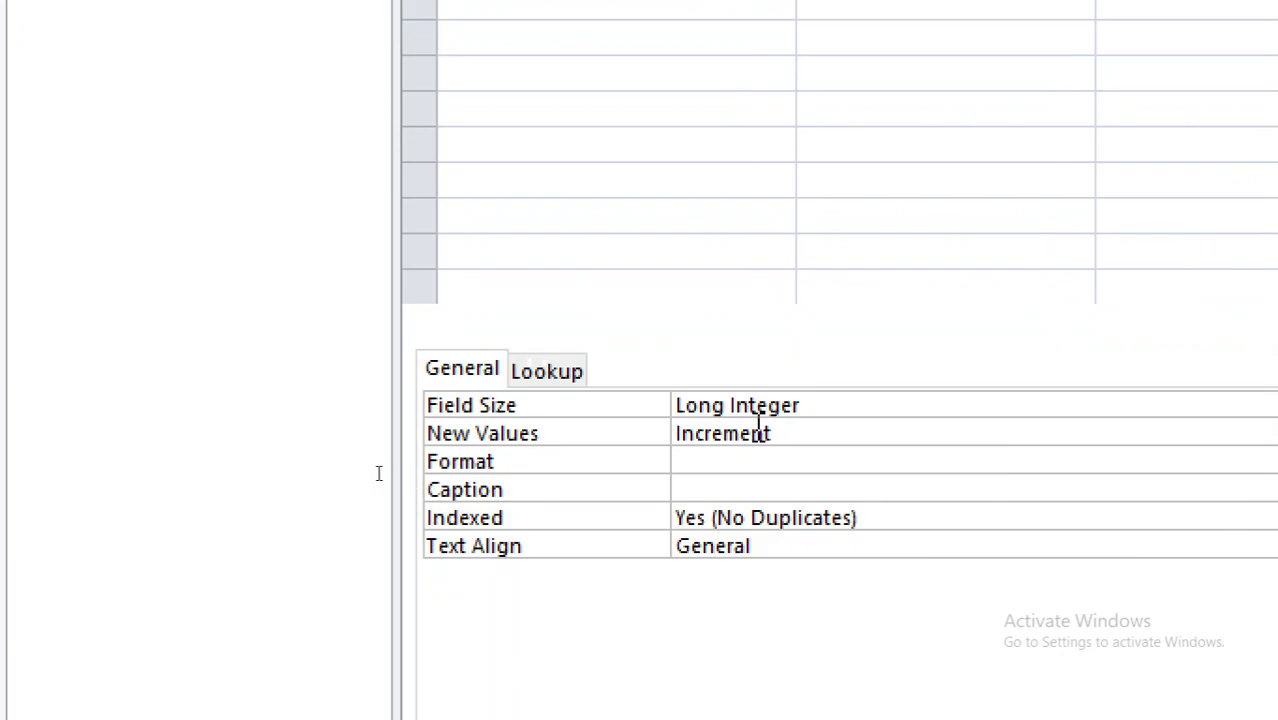
pyautogui.click(816, 433)
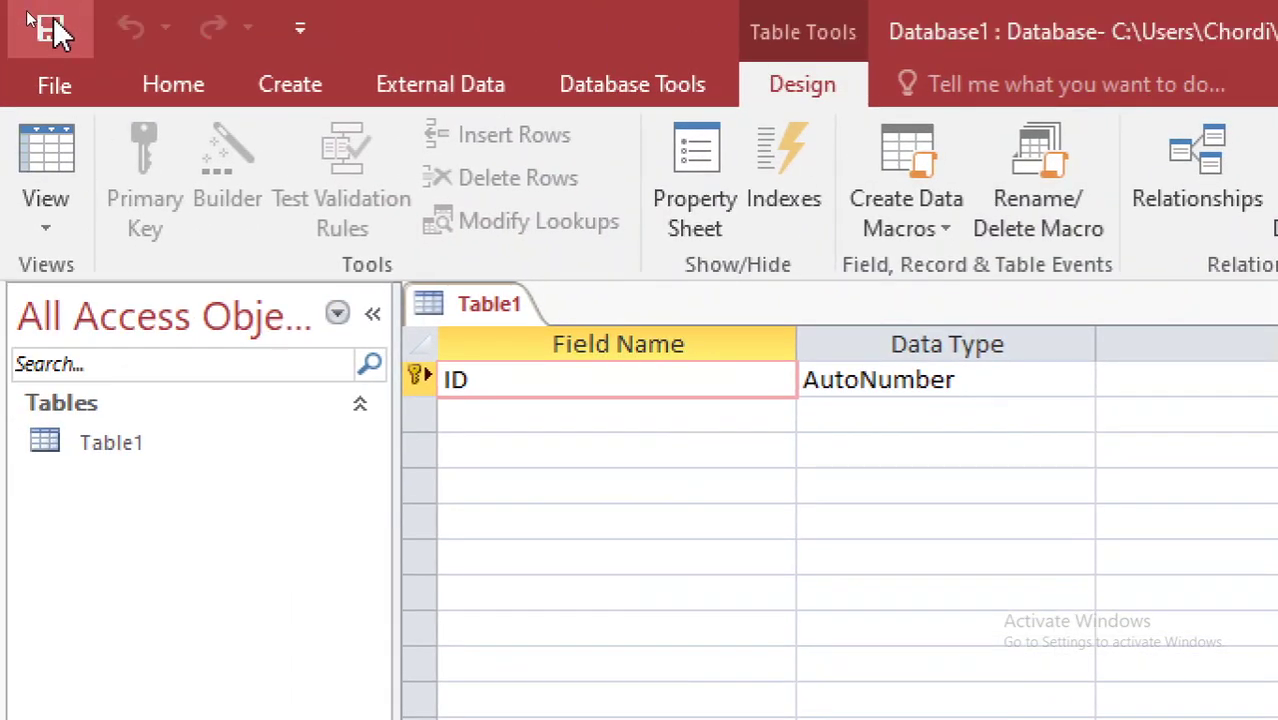
# Add a second blank table to the database
pyautogui.click(298, 98)
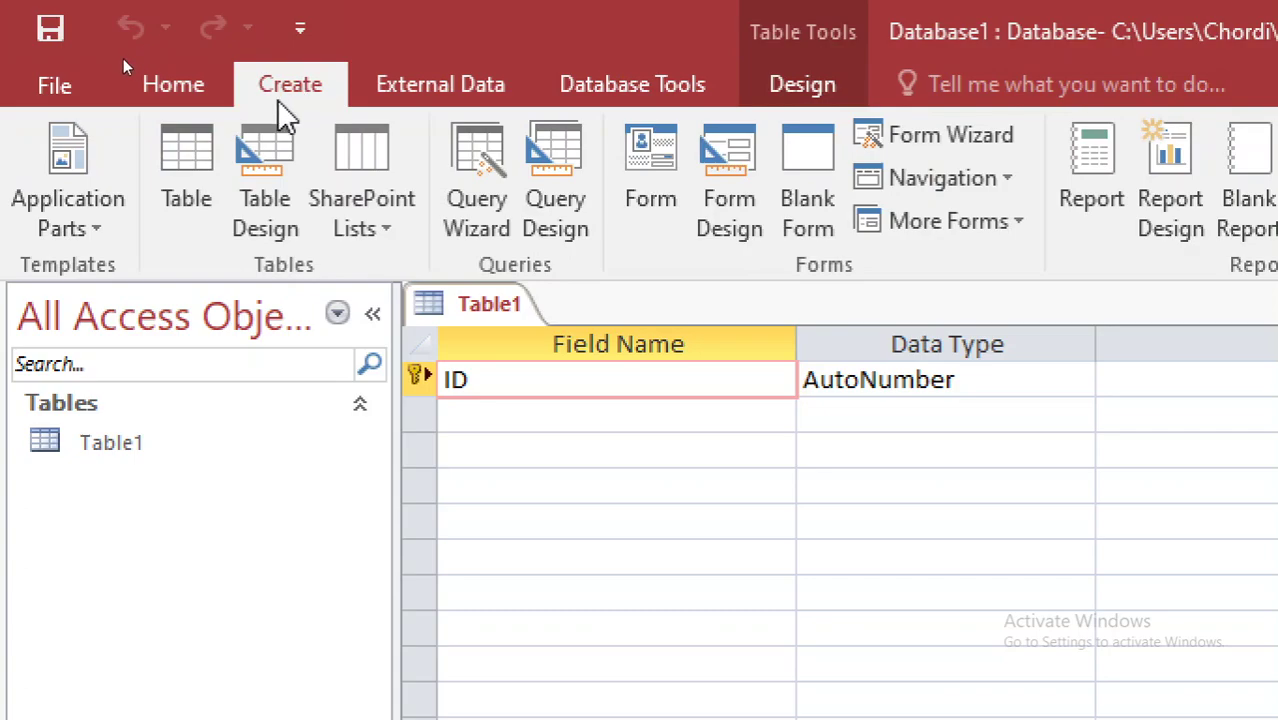
pyautogui.click(182, 208)
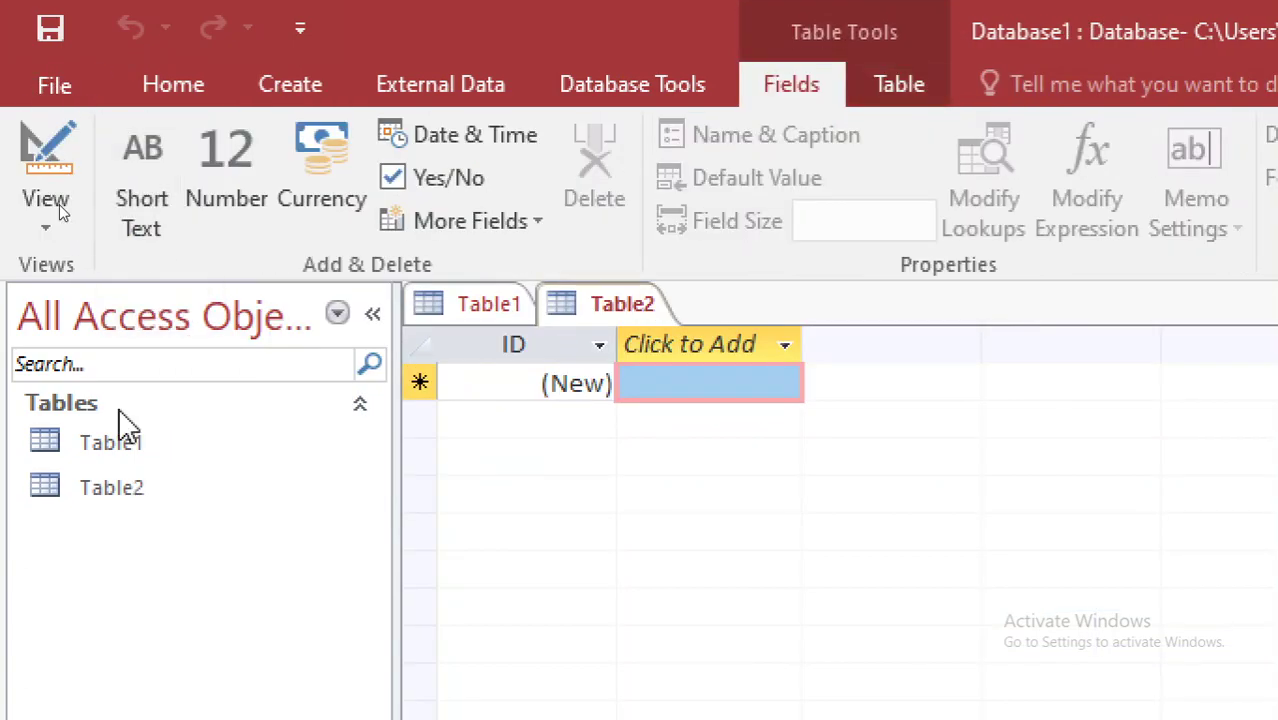
pyautogui.click(295, 86)
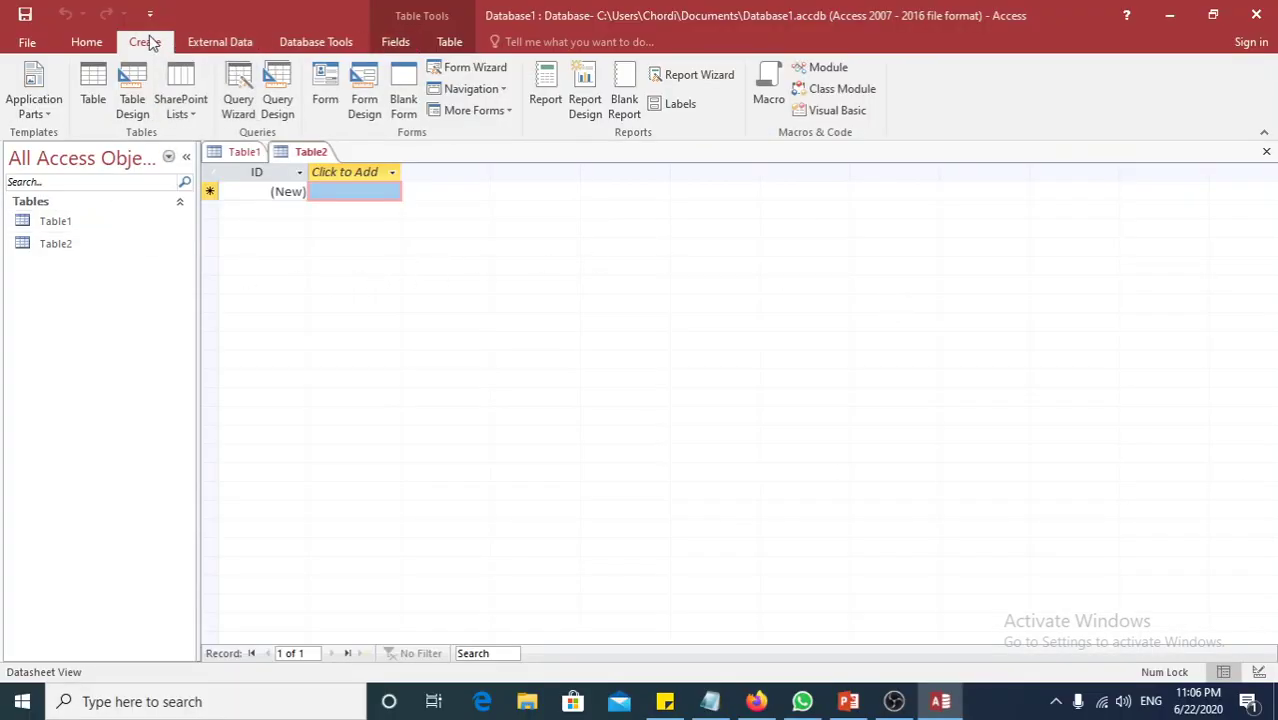
pyautogui.click(86, 45)
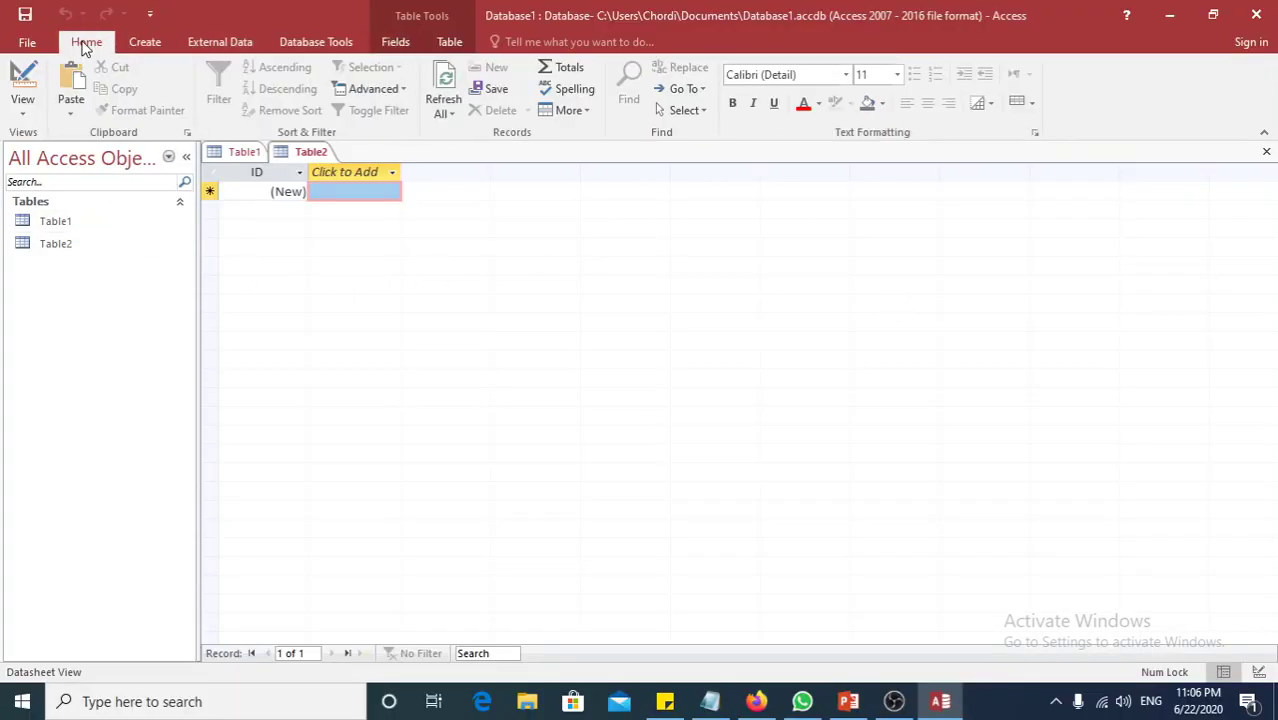
pyautogui.click(218, 46)
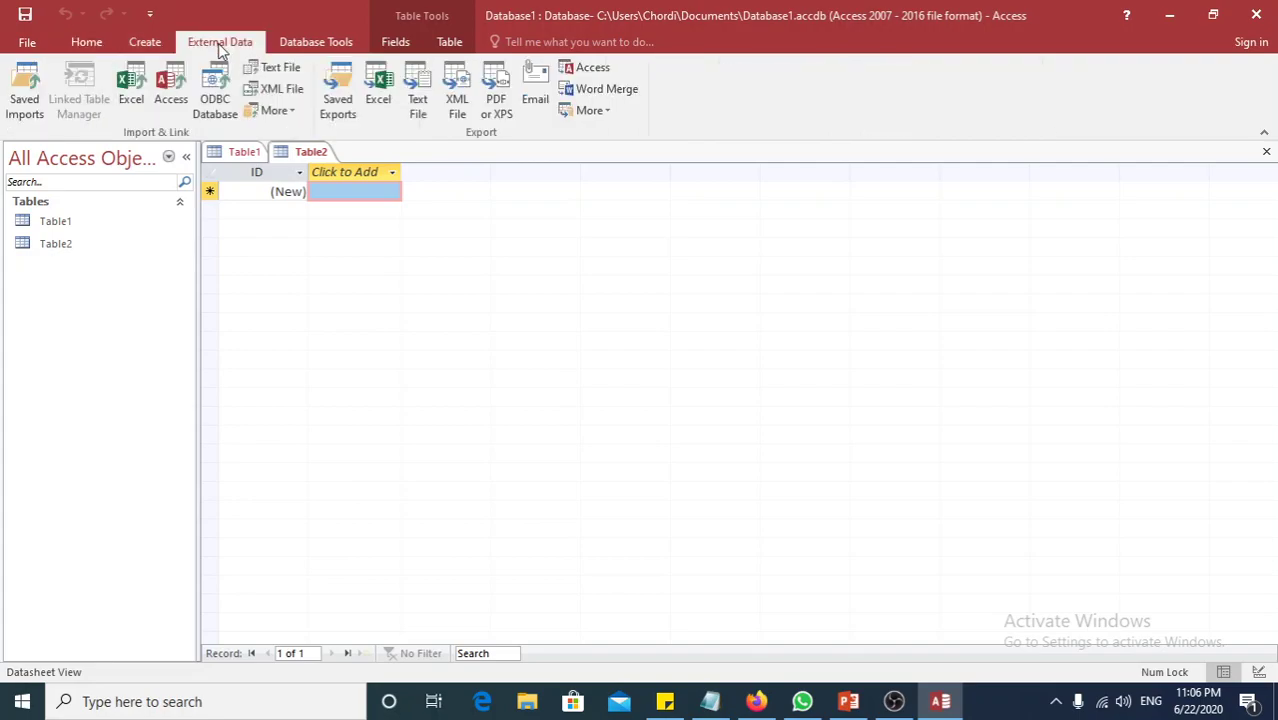
pyautogui.click(537, 104)
pyautogui.click(380, 72)
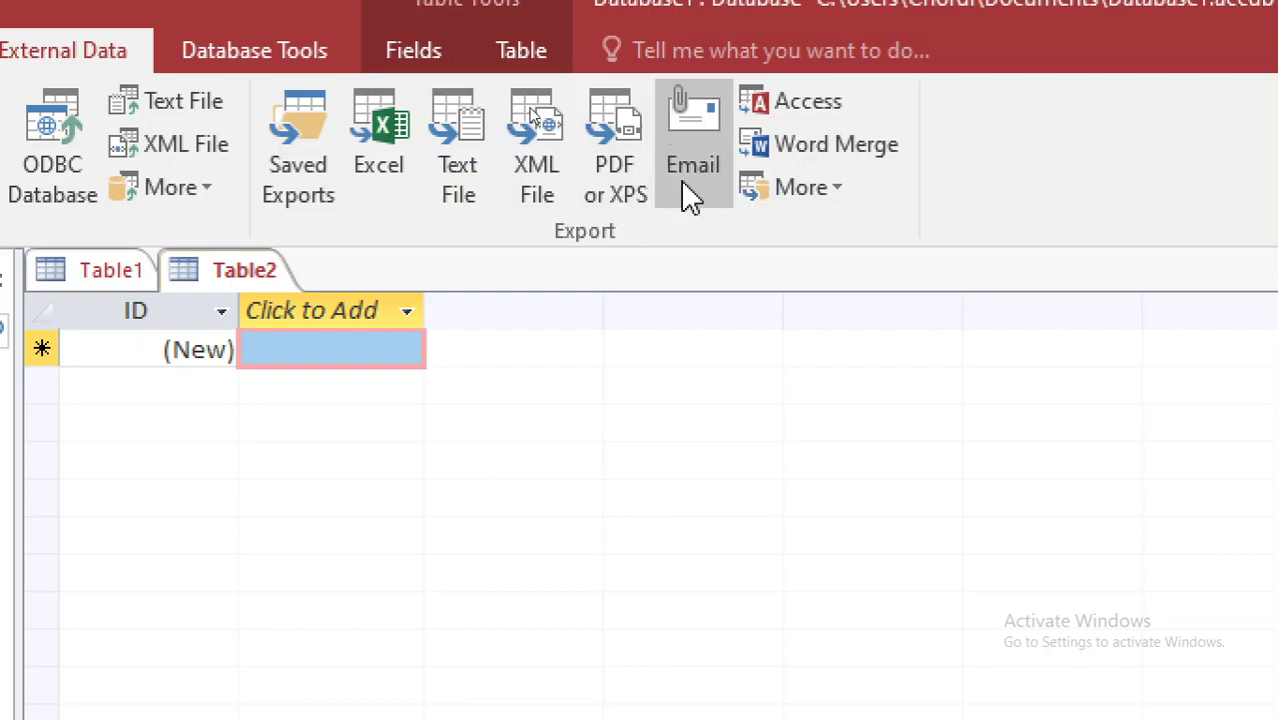
# Examine the additional export formats, the database tools and add-ins, and the commands for table fields and table events
pyautogui.click(826, 180)
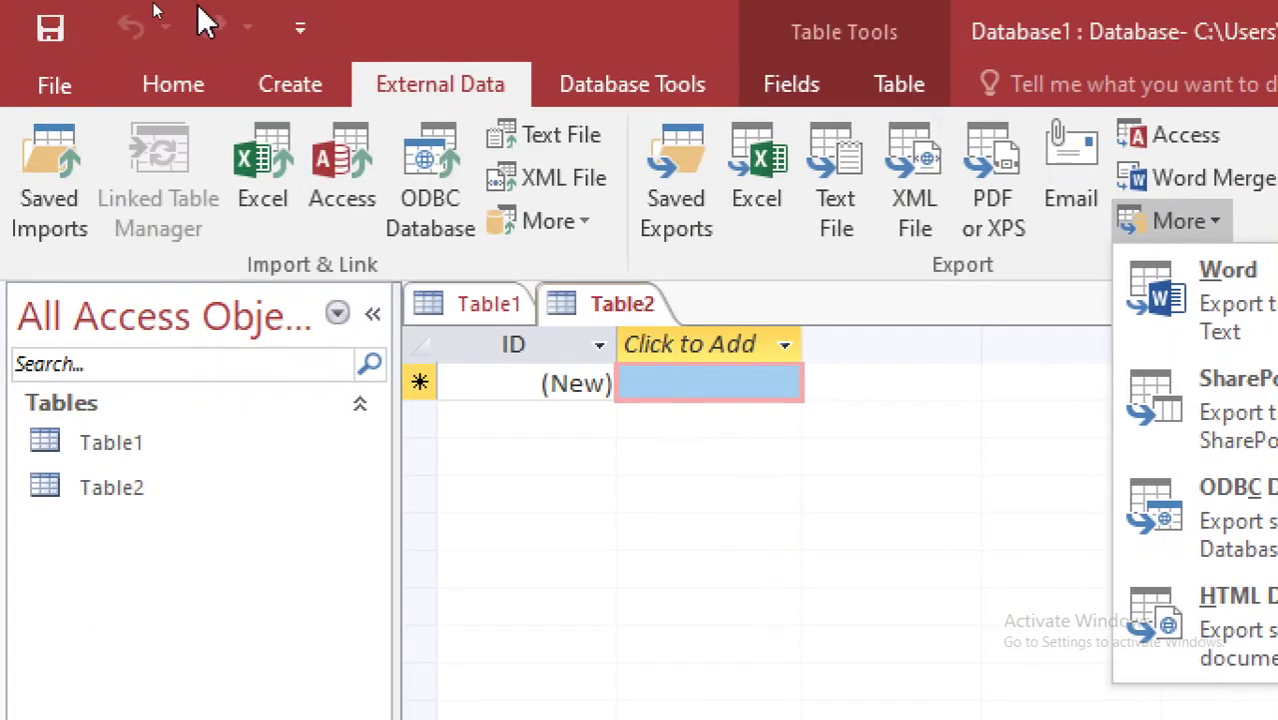
pyautogui.click(698, 92)
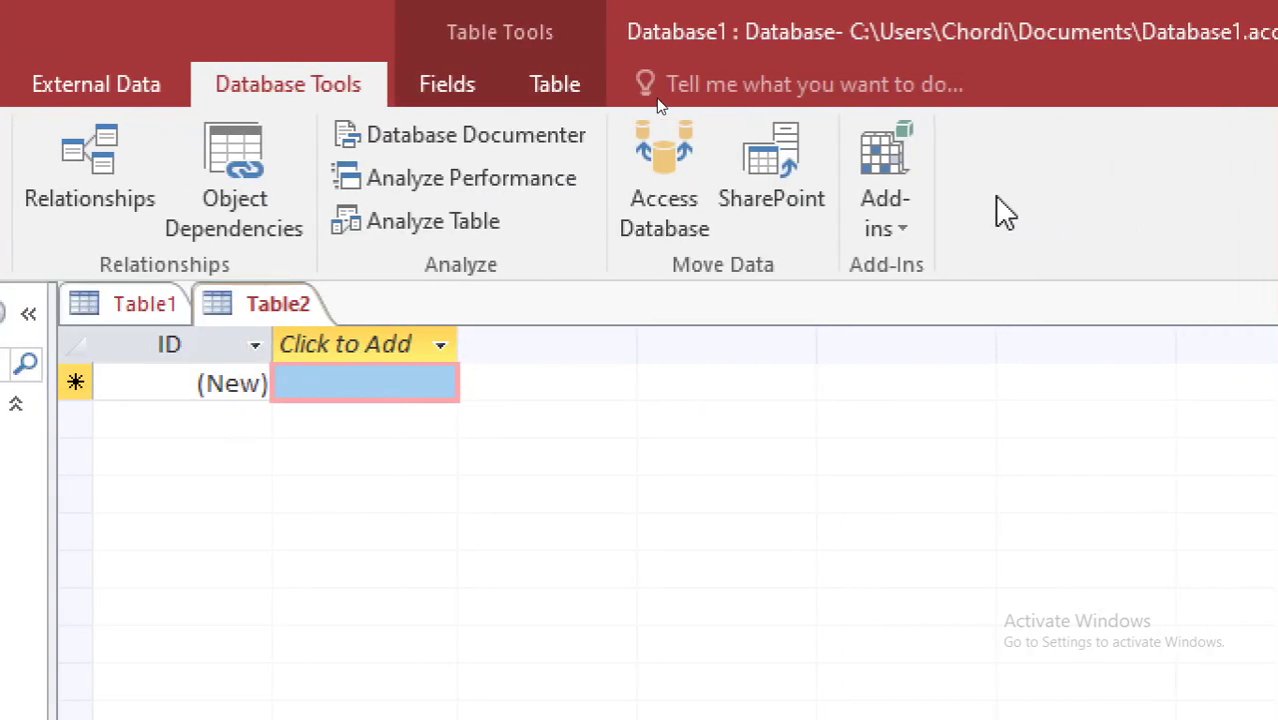
pyautogui.click(902, 232)
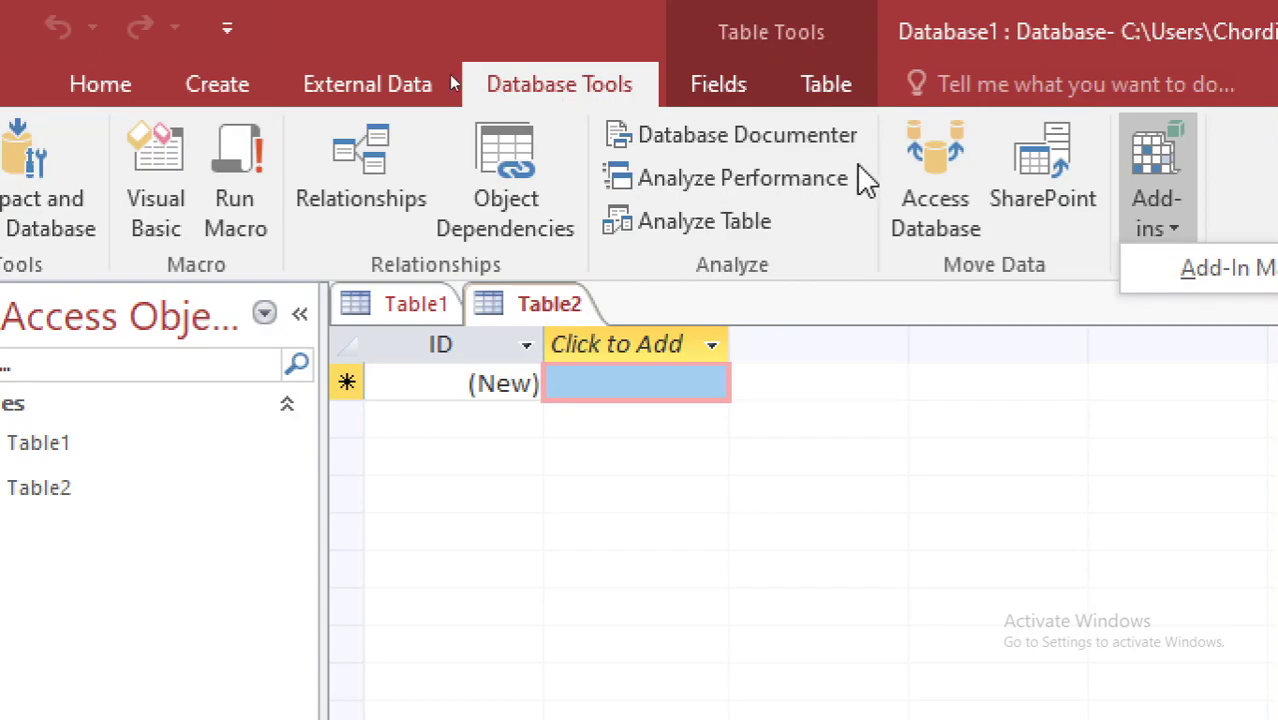
pyautogui.click(717, 90)
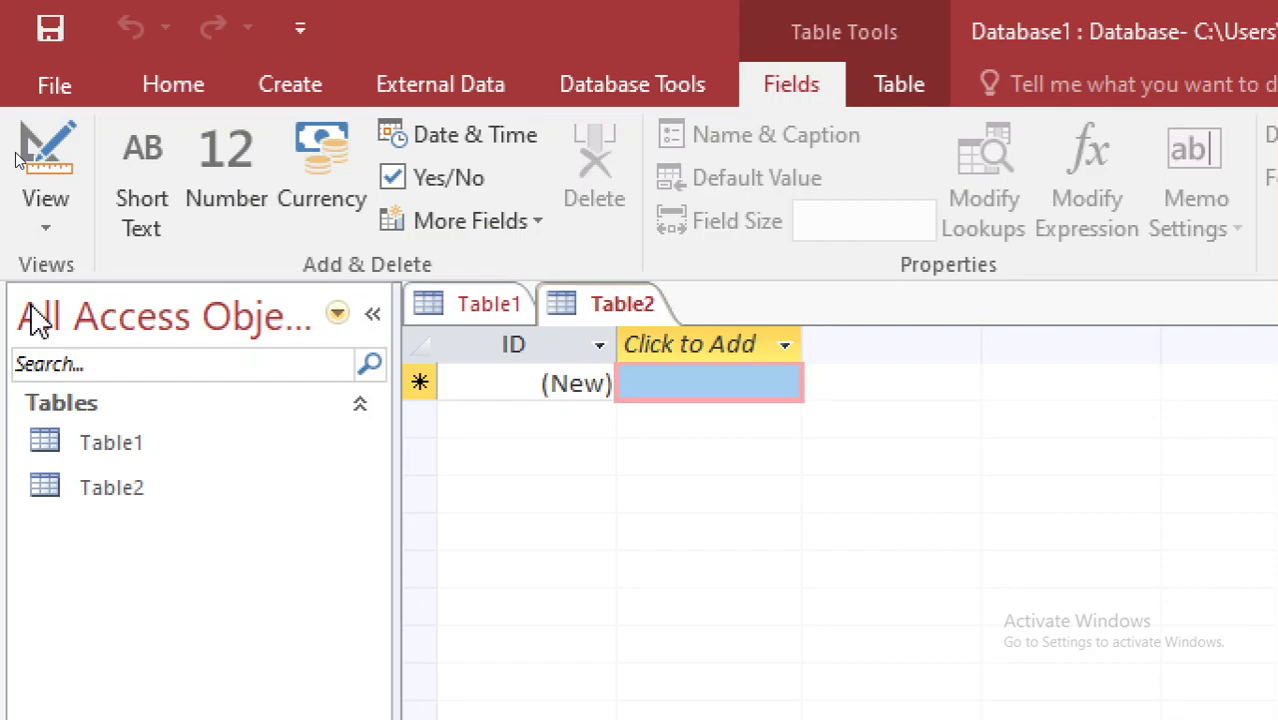
pyautogui.click(899, 88)
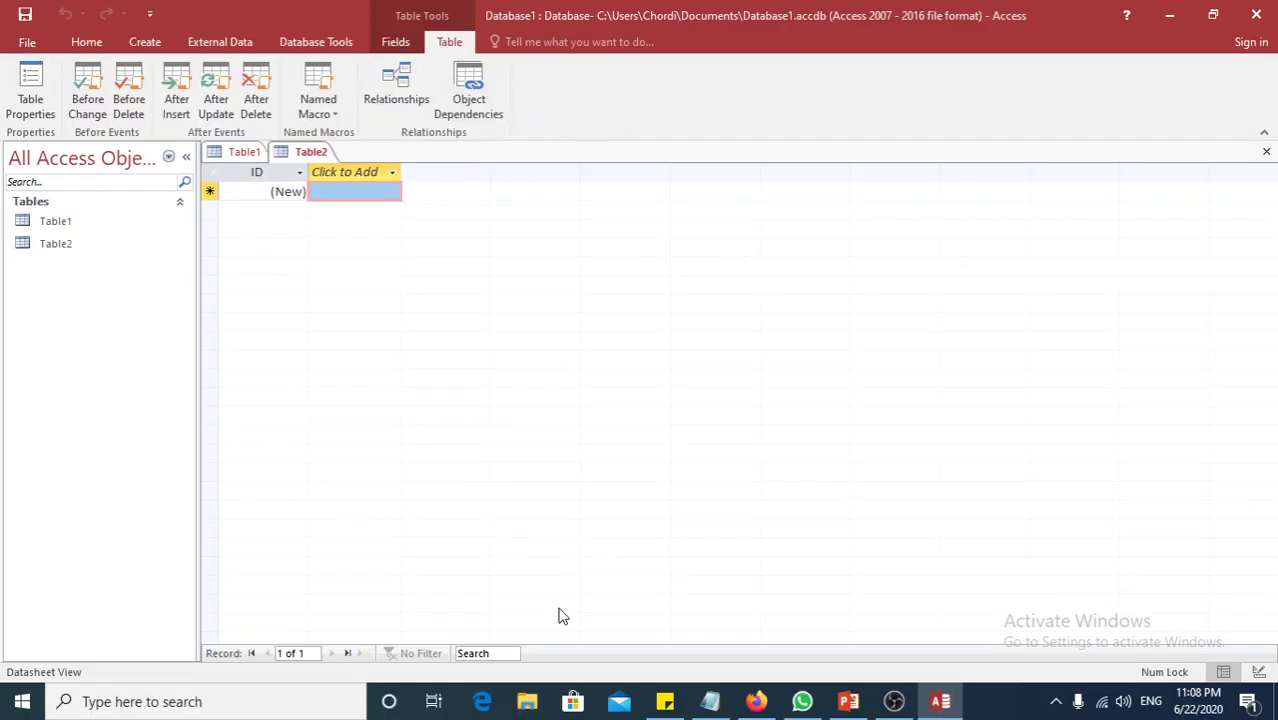
# Switch to PowerPoint and start the slide show from the "Components of Ms Access" slide
pyautogui.click(849, 702)
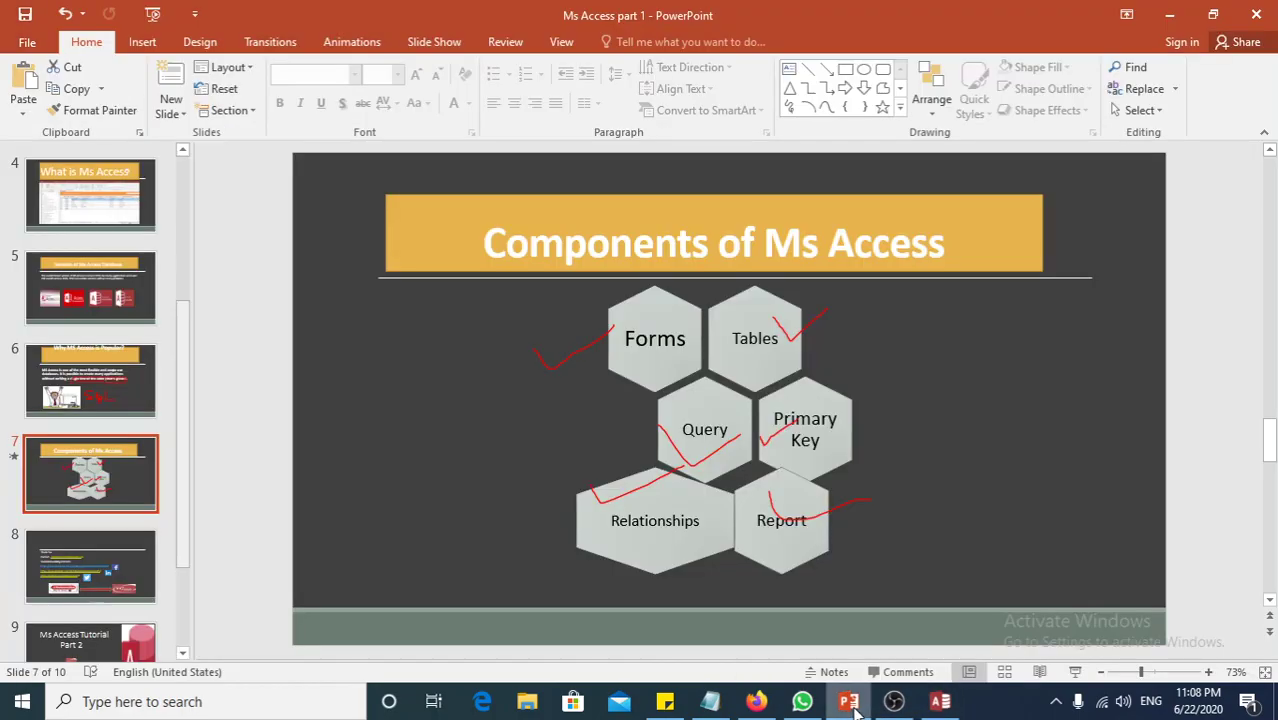
pyautogui.click(1075, 672)
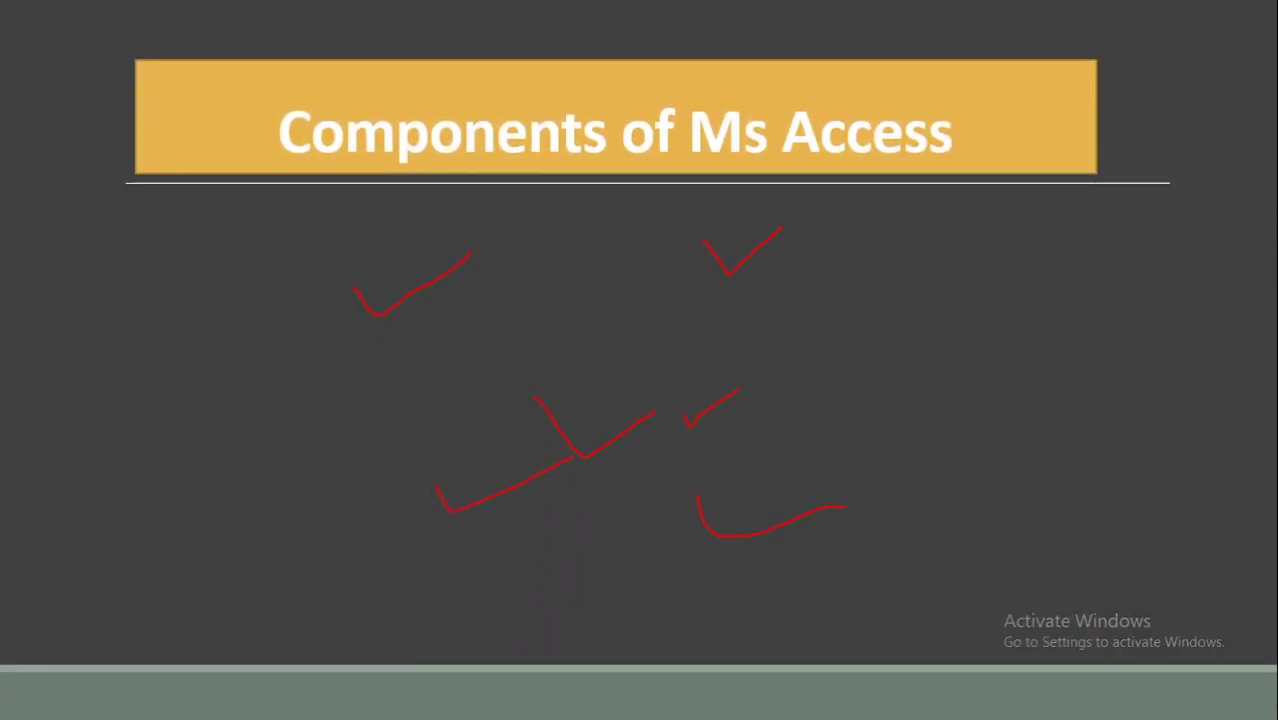